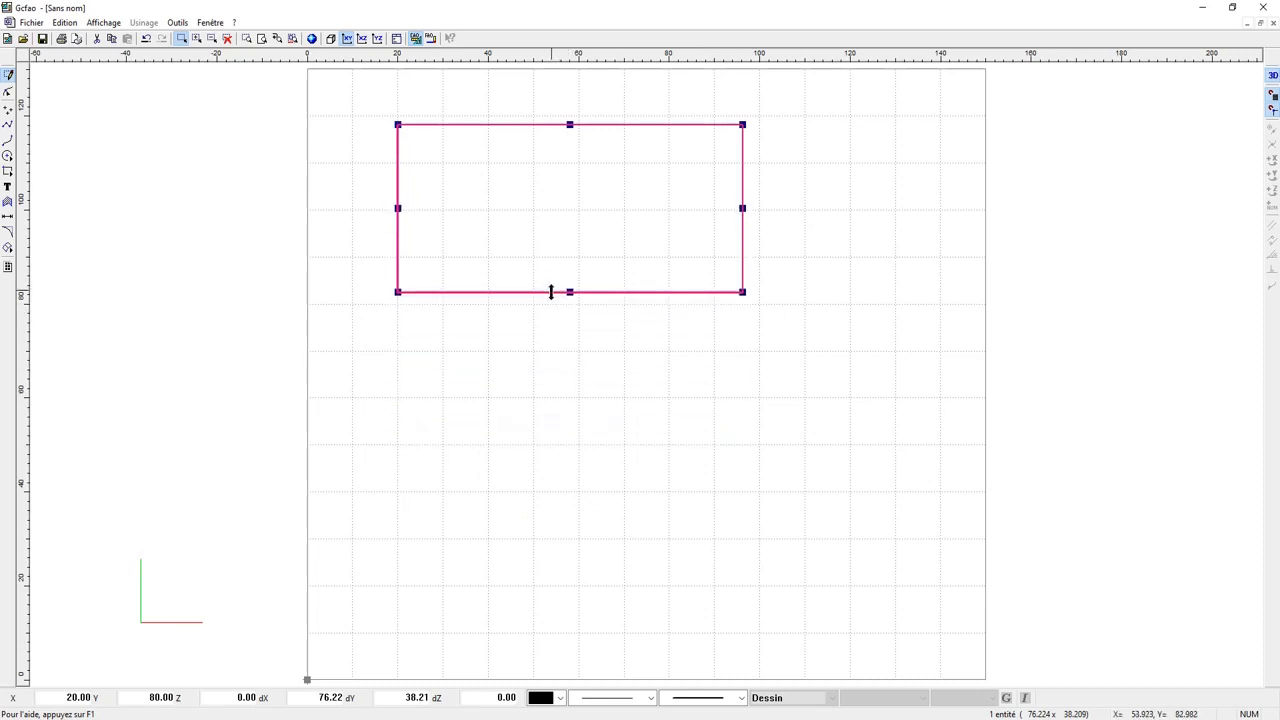
# Step: Resize the existing rectangle to about 81 by 42 by moving its edge and corner, and delete it
pyautogui.moveTo(398, 214)
pyautogui.mouseDown()
pyautogui.moveTo(326, 212)
pyautogui.moveTo(409, 212)
pyautogui.mouseUp()
pyautogui.moveTo(408, 301); pyautogui.dragTo(375, 322)
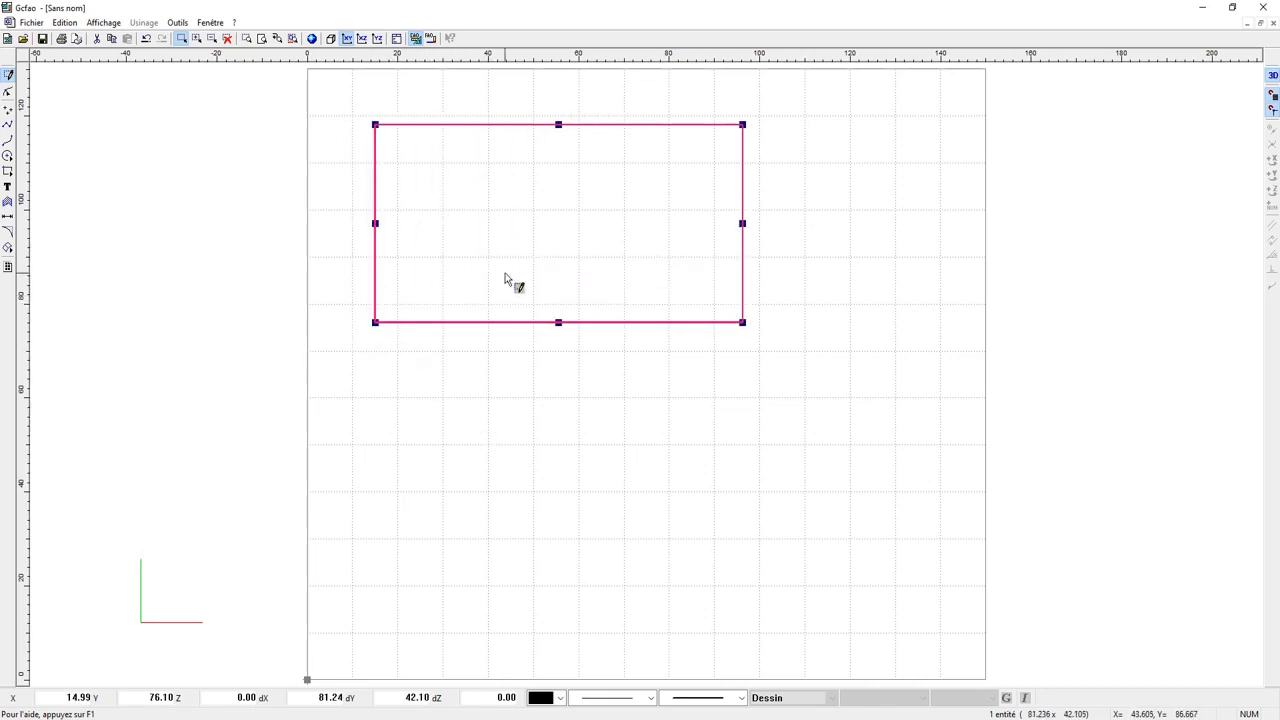
pyautogui.press('Delete')
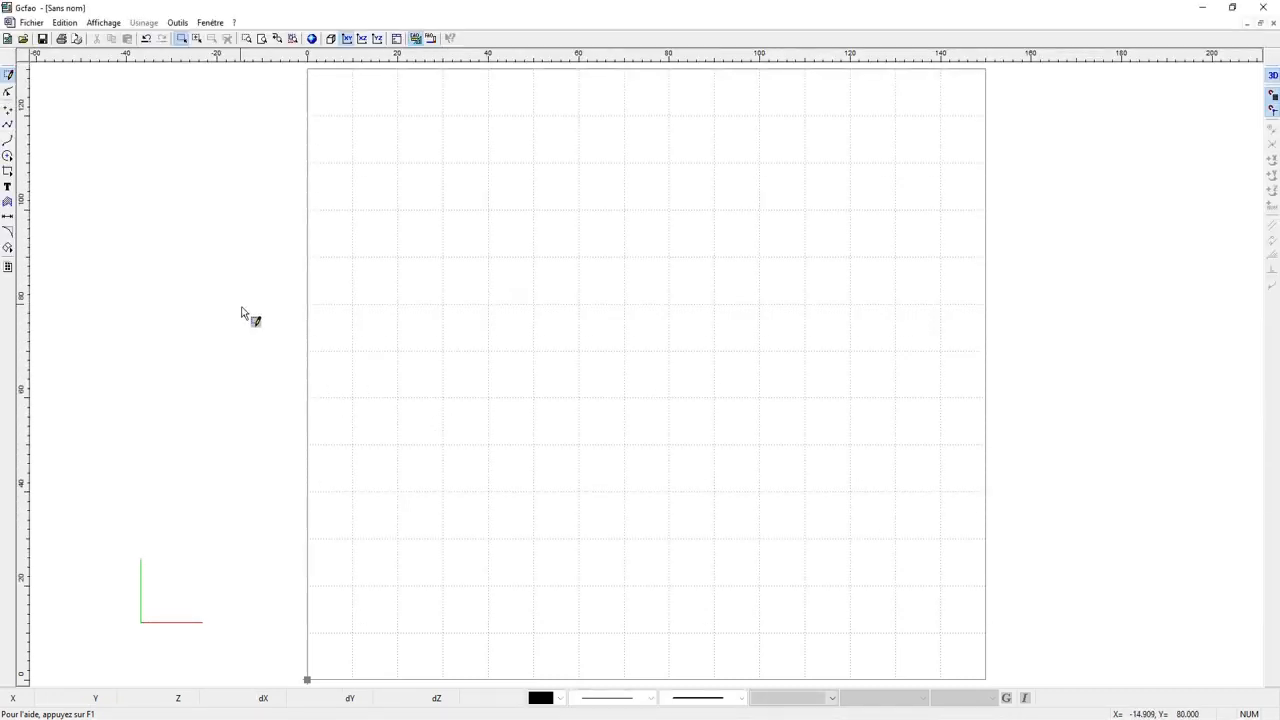
# Step: Draw two rectangles side by side near the page's upper edge, one about 50 by 23 and one about 24 by 23
pyautogui.click(9, 173)
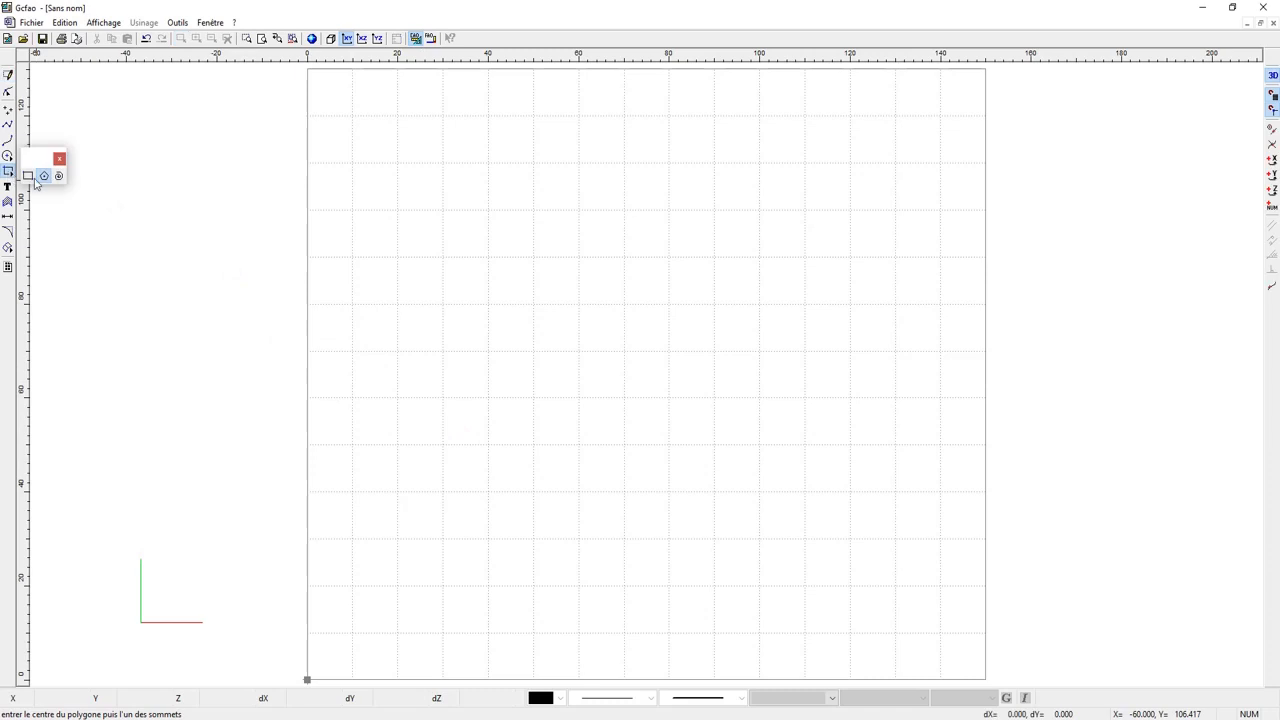
pyautogui.click(28, 176)
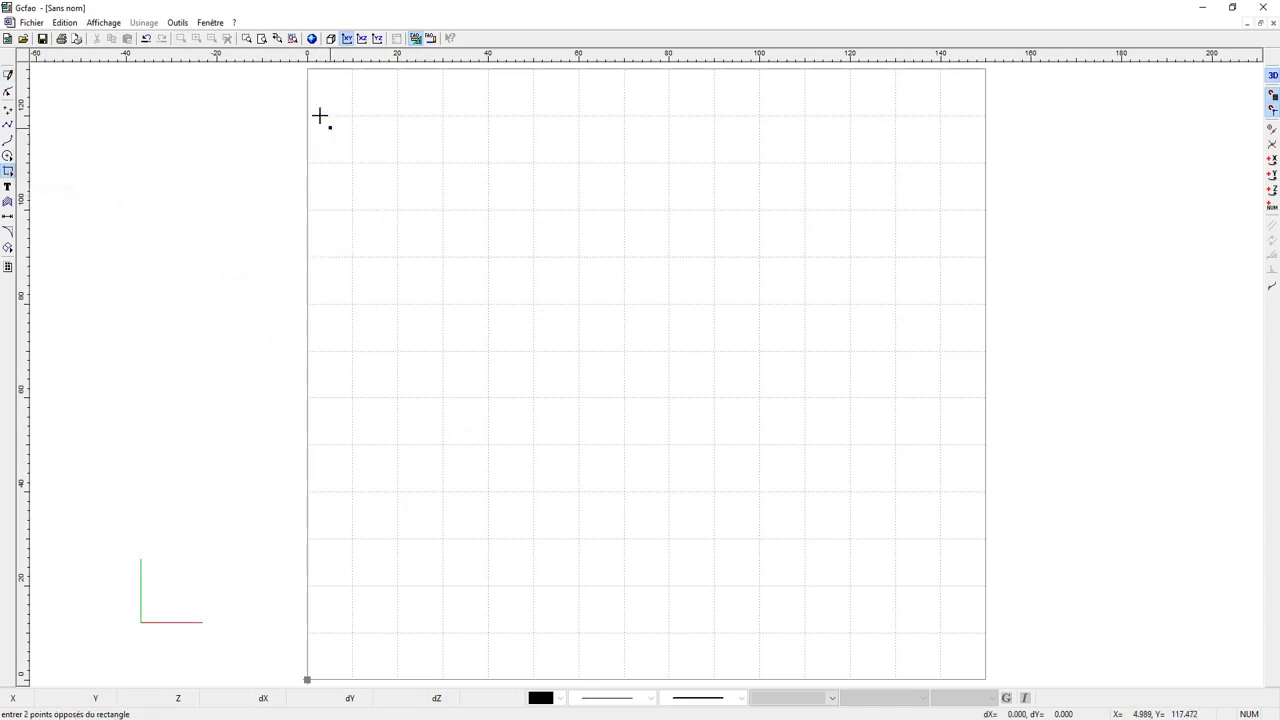
pyautogui.click(325, 83)
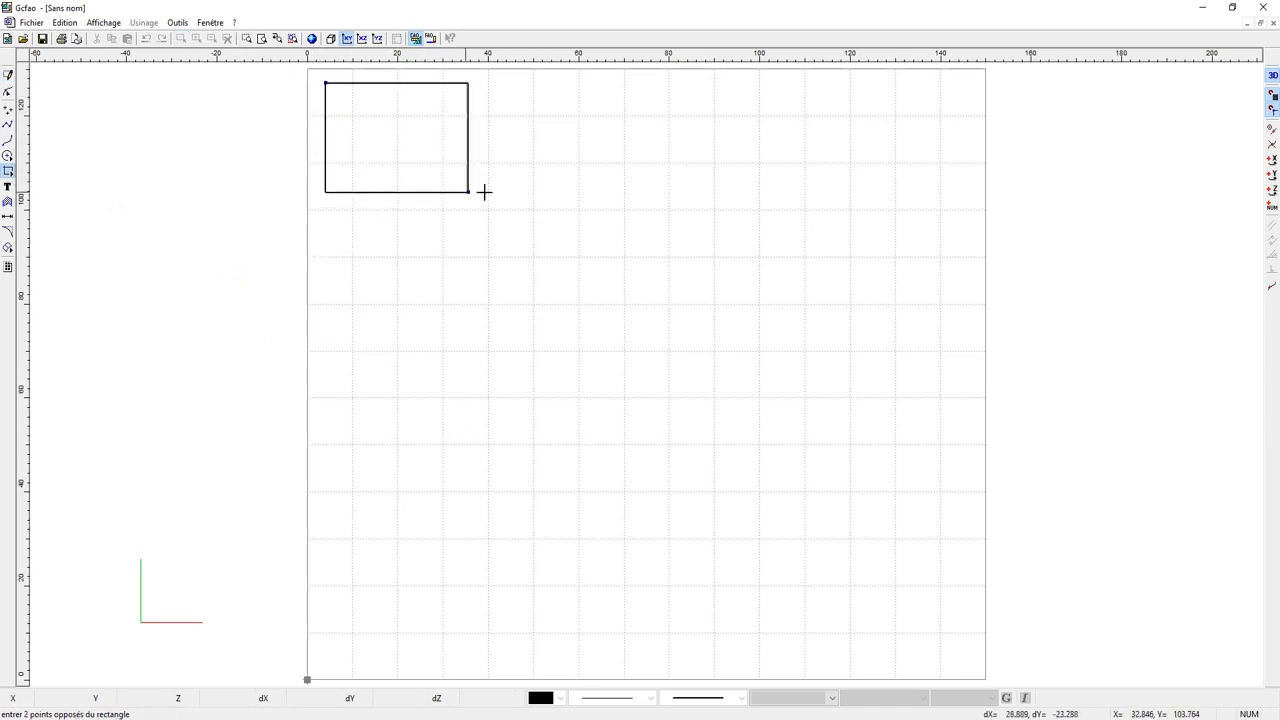
pyautogui.click(551, 192)
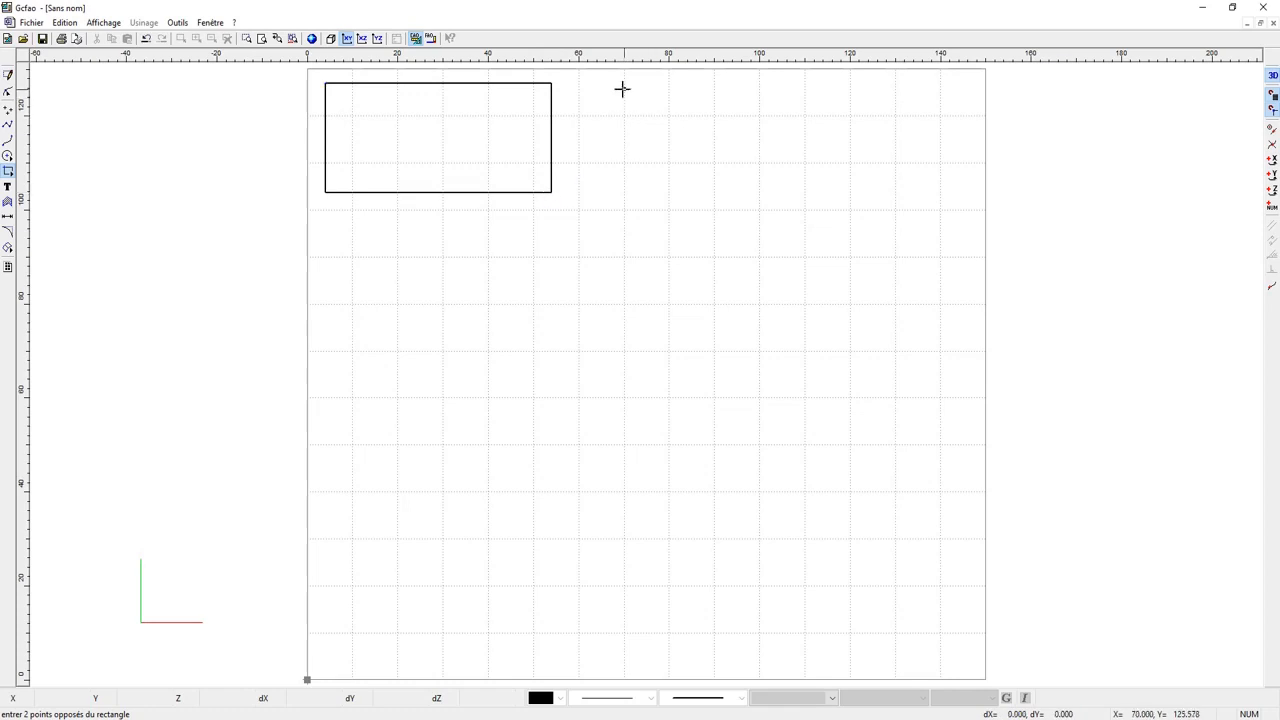
pyautogui.click(585, 87)
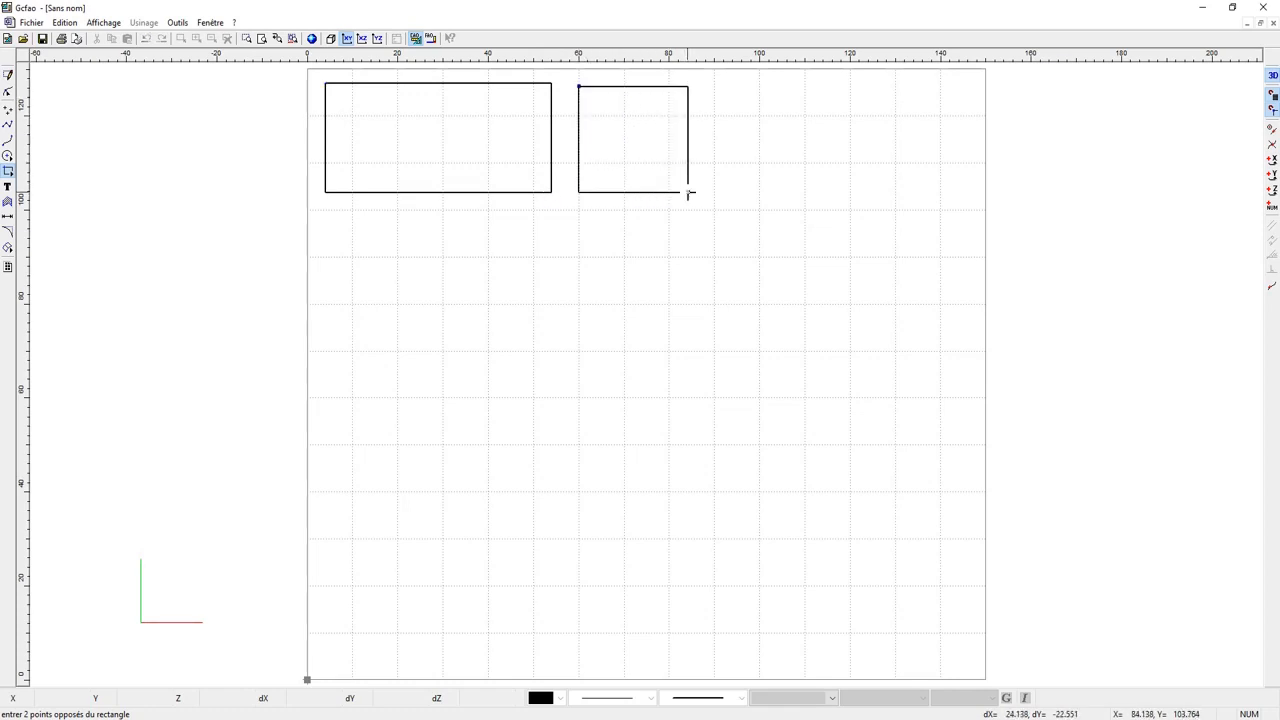
pyautogui.click(688, 192)
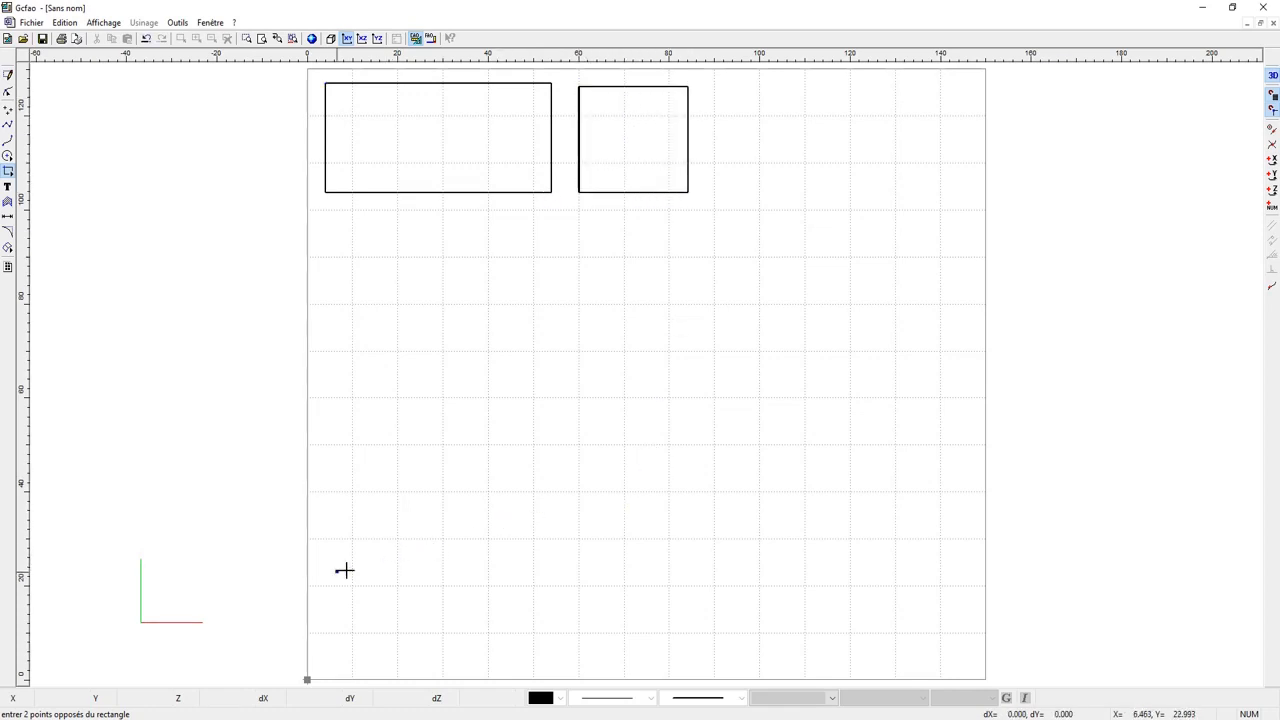
# Step: Draw a rectangle about 140 by 30 along the page's lower edge and two smaller ones above it, about 45 by 24 and 23 by 24
pyautogui.click(322, 521)
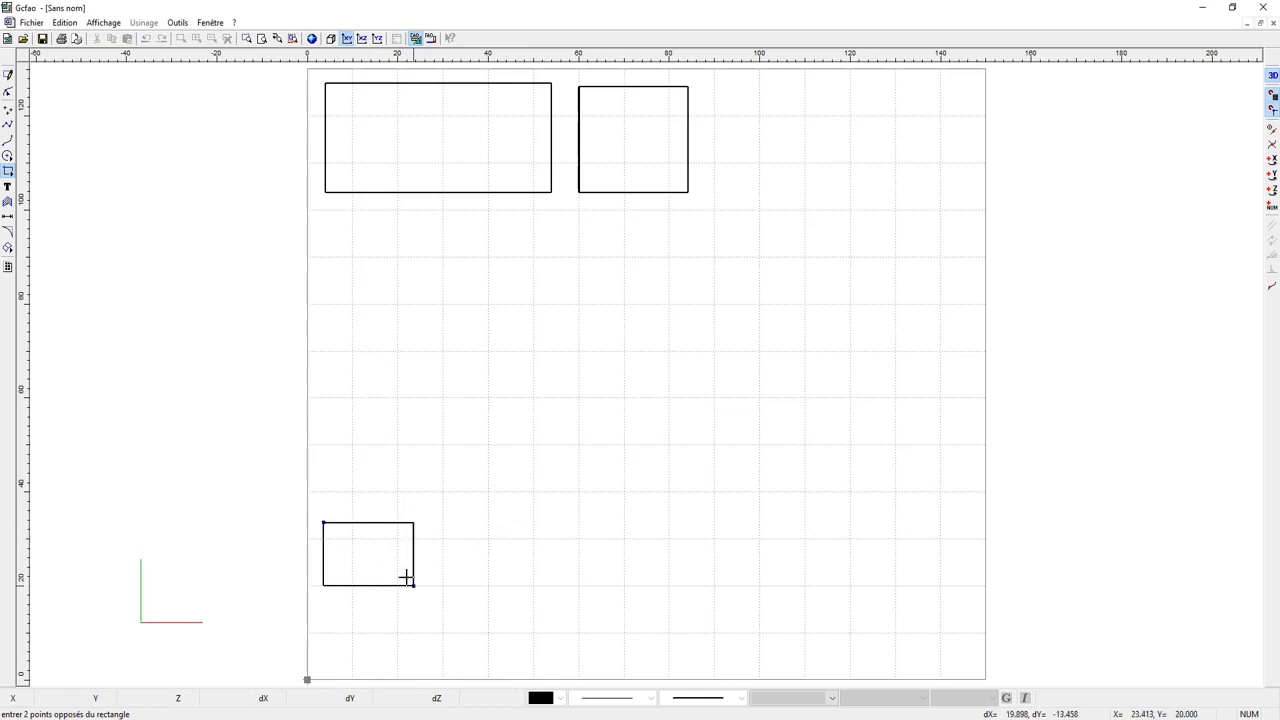
pyautogui.click(954, 662)
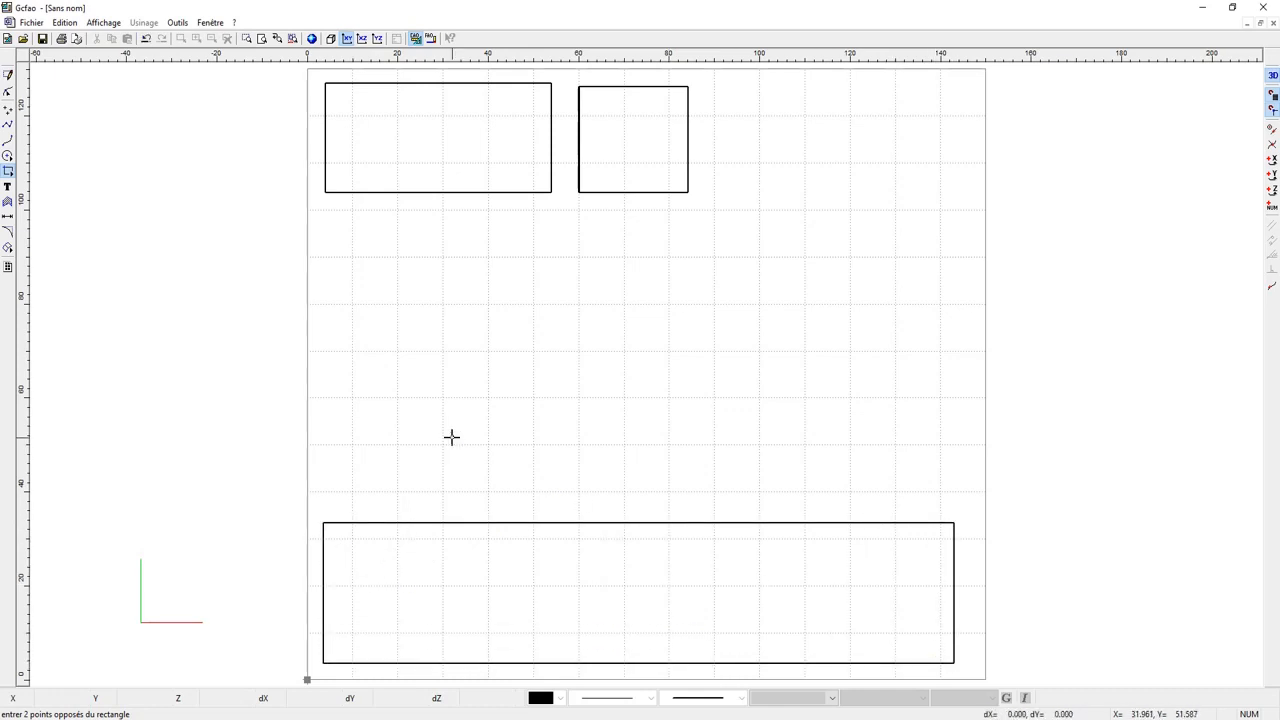
pyautogui.click(330, 380)
pyautogui.click(534, 491)
pyautogui.click(577, 380)
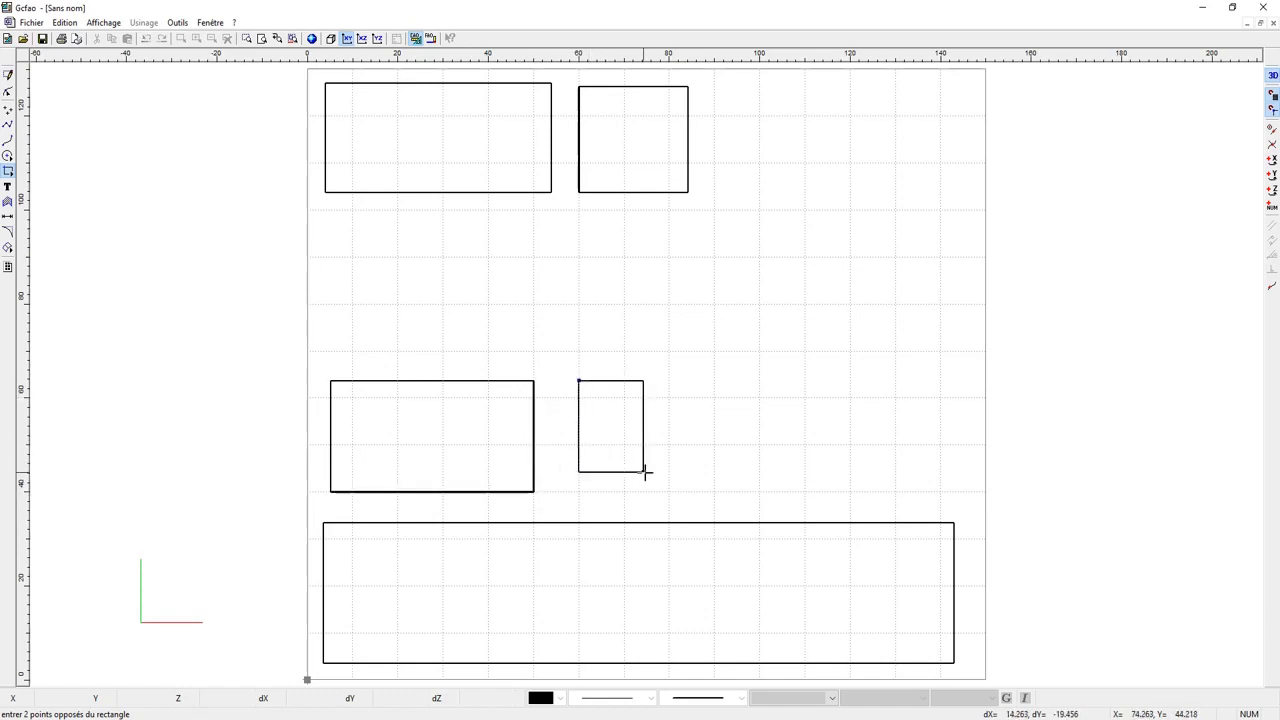
pyautogui.click(684, 491)
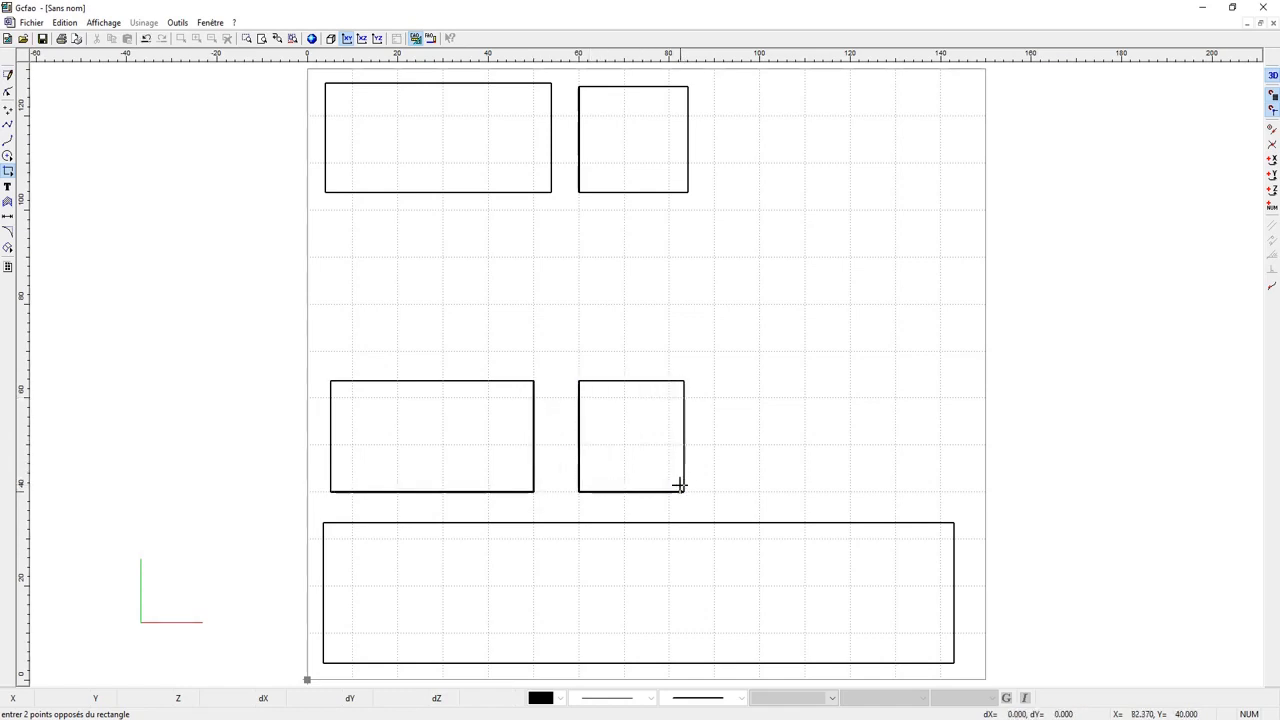
pyautogui.press('Escape')
# Step: Draw a 3-sided polygon centred at X 20, Y 80 with its upper vertex at Y 90
pyautogui.click(8, 172)
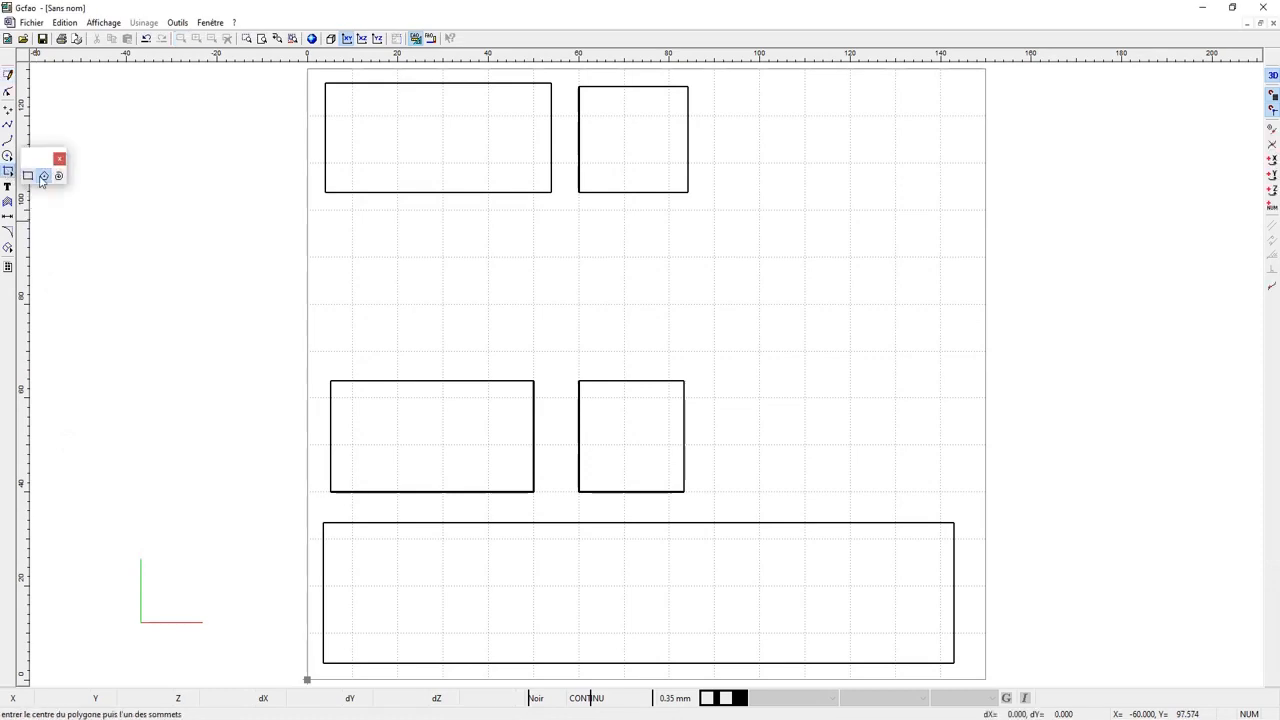
pyautogui.click(44, 176)
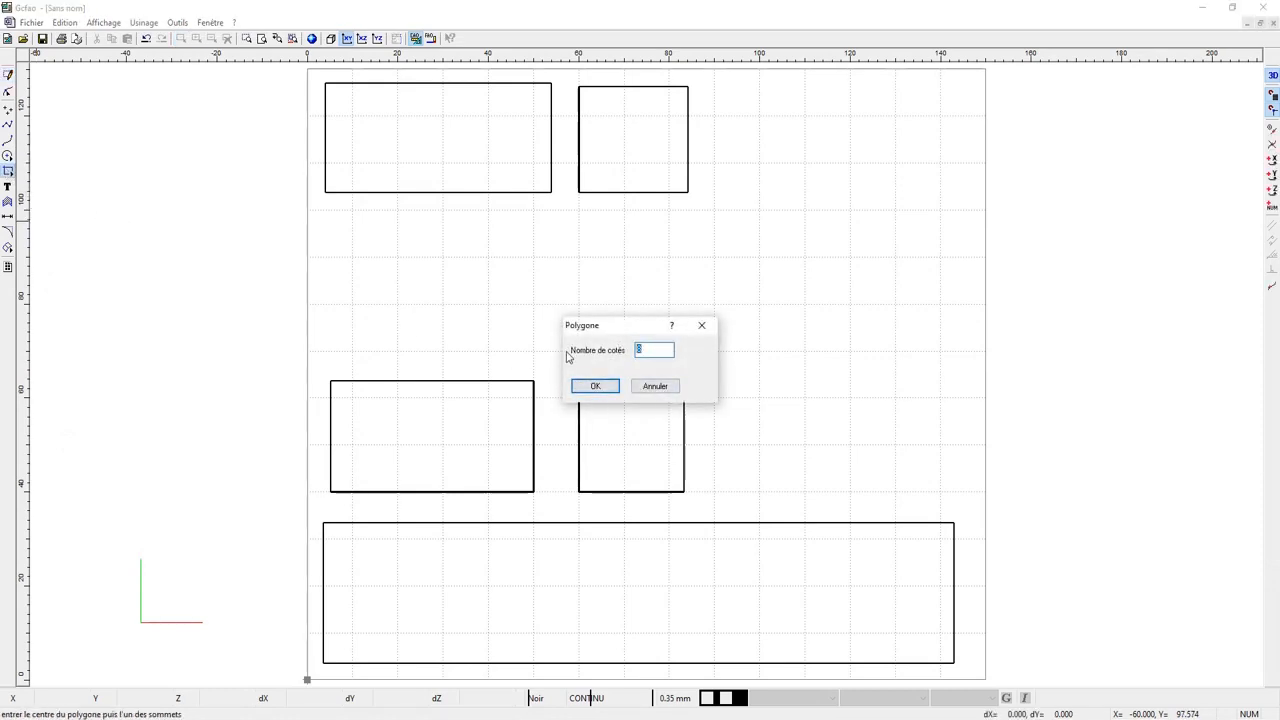
pyautogui.click(595, 386)
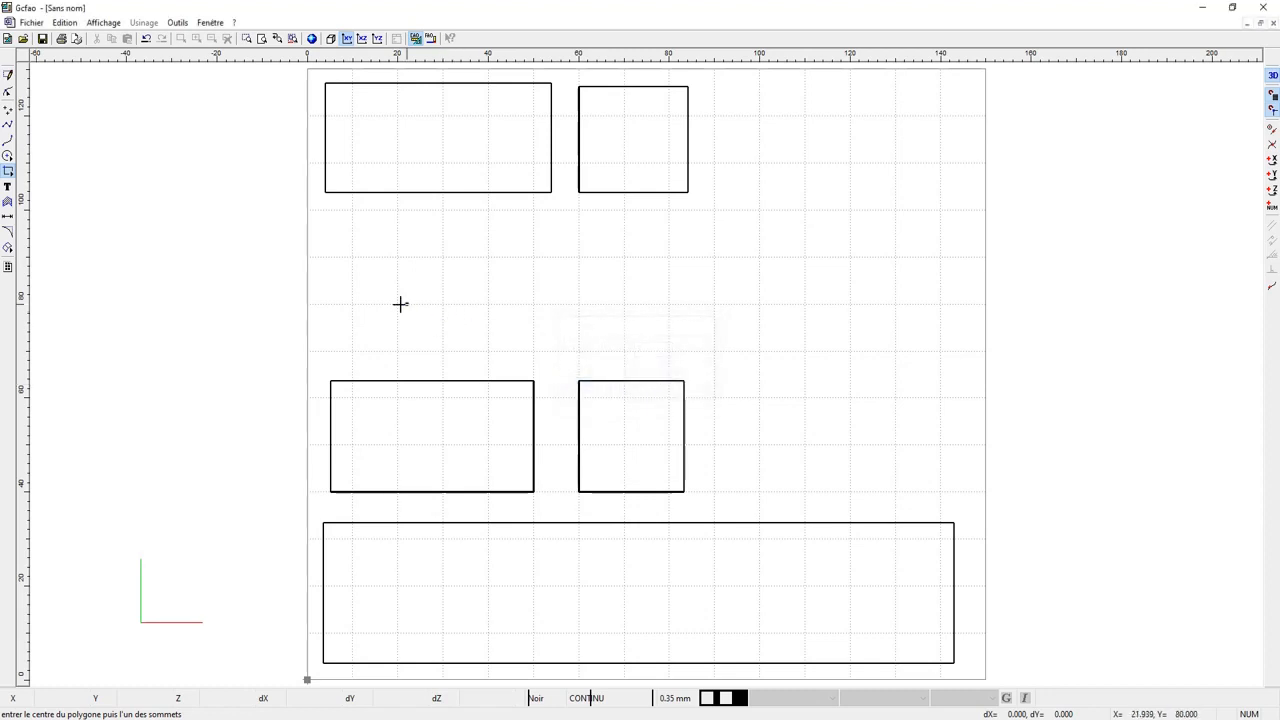
pyautogui.click(395, 293)
pyautogui.click(394, 258)
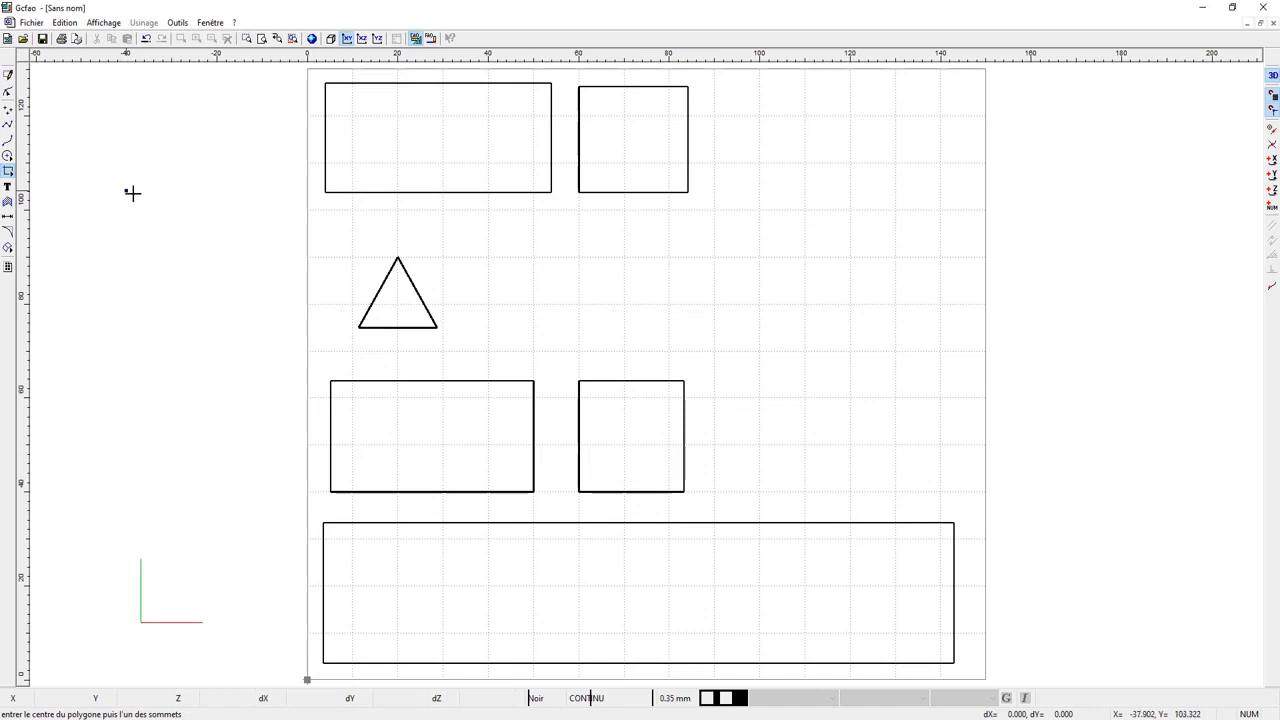
# Step: Draw a 5-sided polygon centred at X 50, Y 80 with its upper vertex at Y 90
pyautogui.click(9, 172)
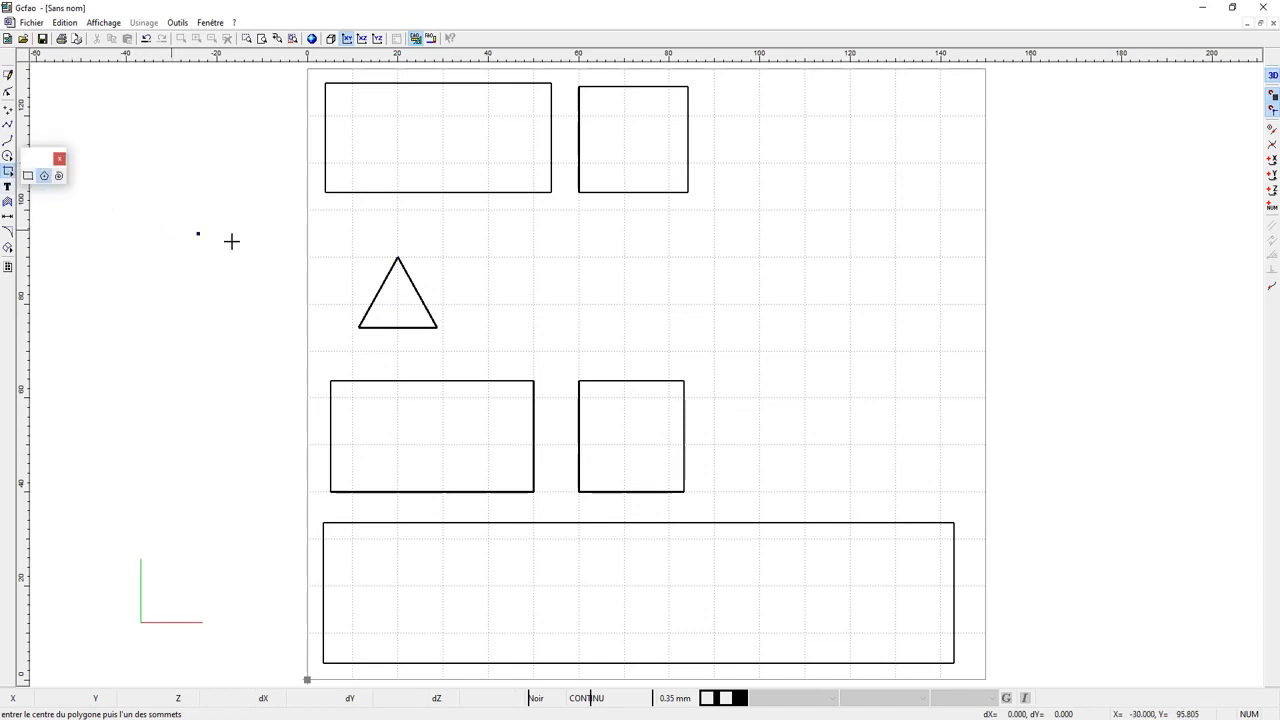
pyautogui.click(44, 176)
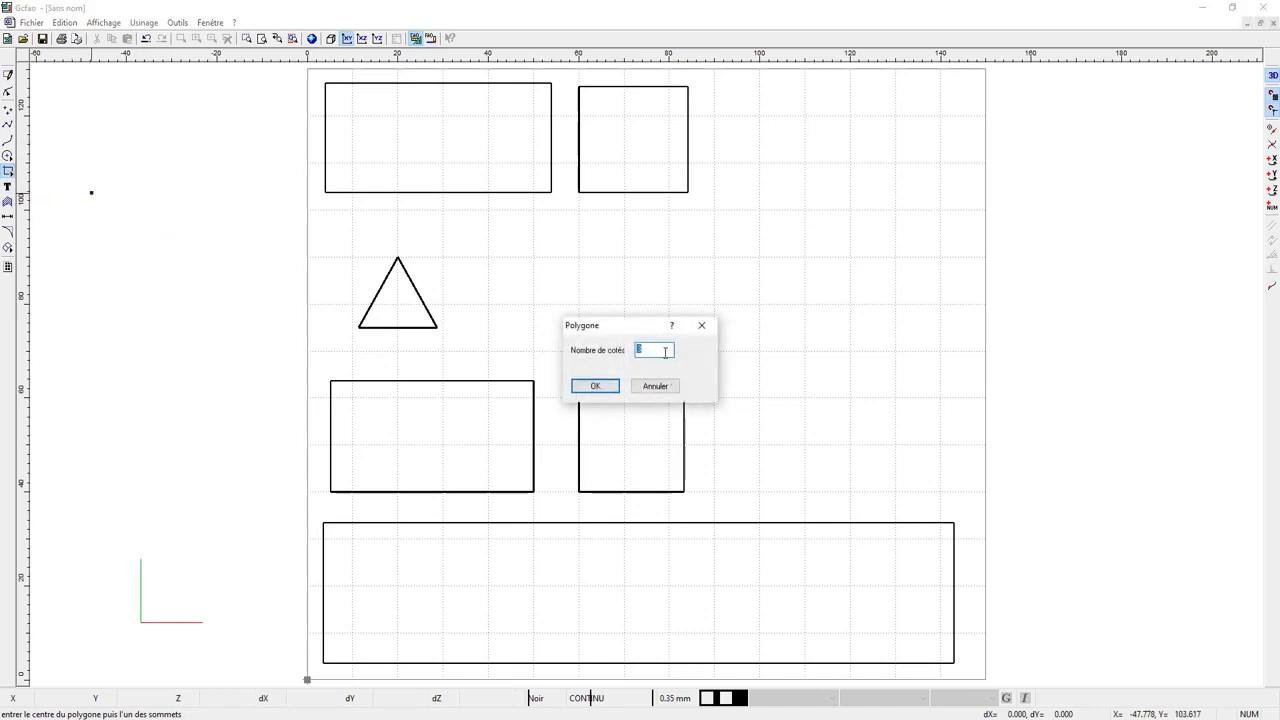
pyautogui.write('5')
pyautogui.click(590, 385)
pyautogui.click(531, 304)
pyautogui.click(531, 261)
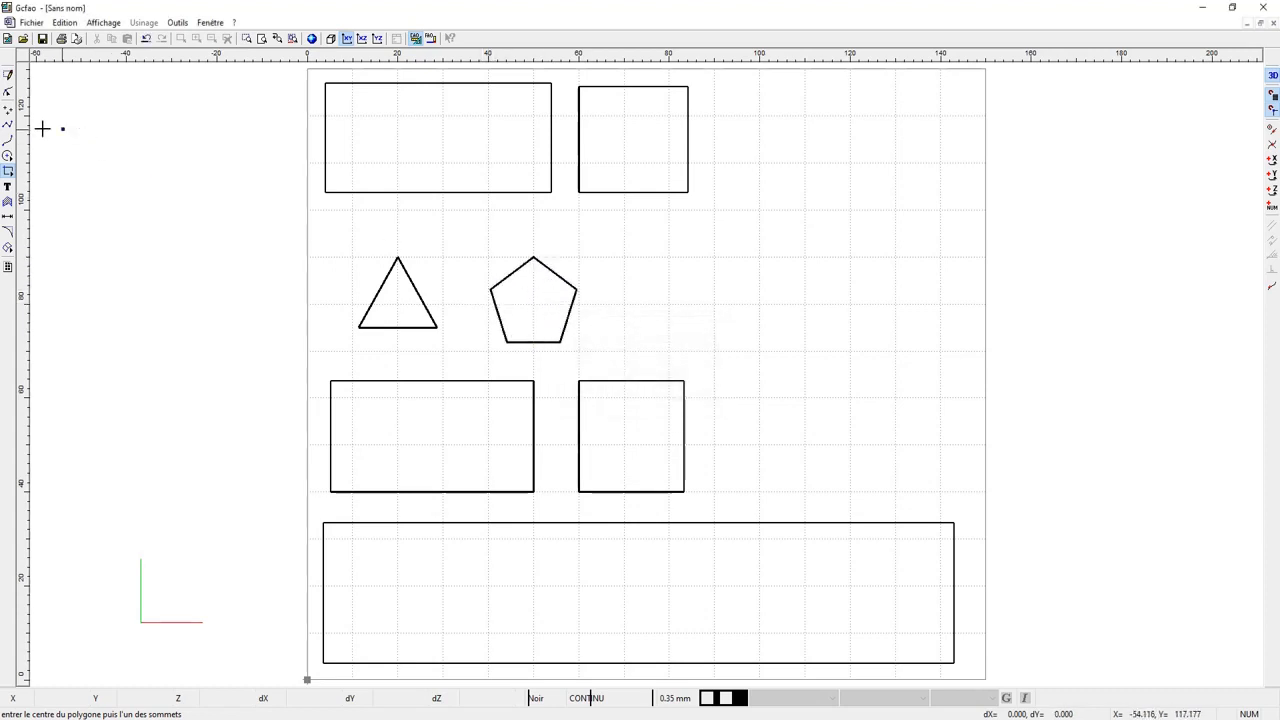
# Step: Draw a 6-sided polygon centred at X 80, Y 80 with a vertex at X 90, Y 80
pyautogui.click(8, 171)
pyautogui.click(45, 176)
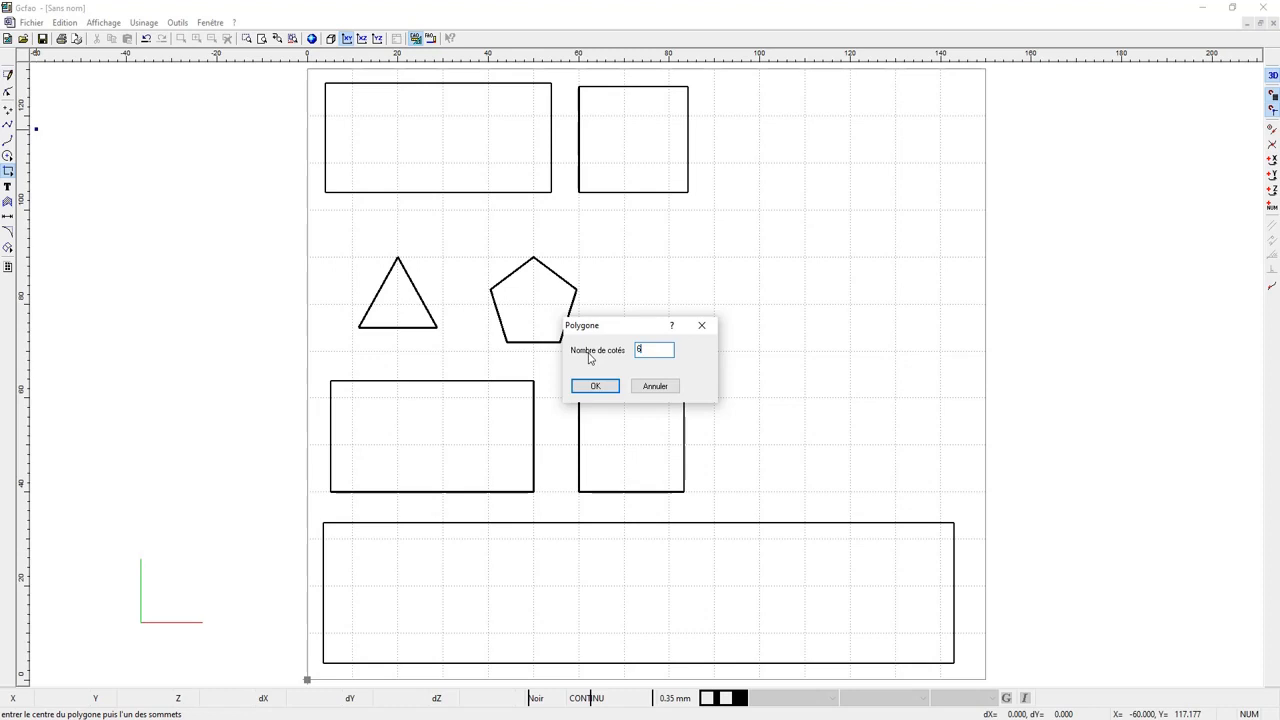
pyautogui.click(607, 386)
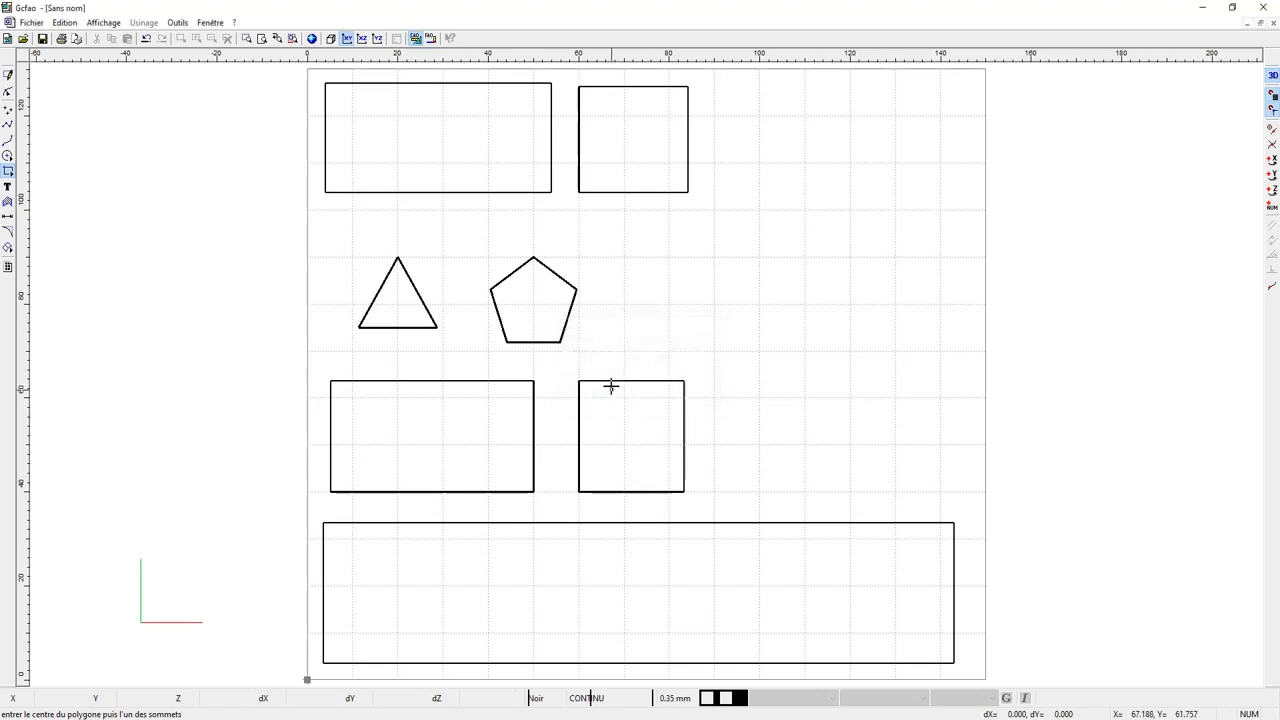
pyautogui.click(668, 306)
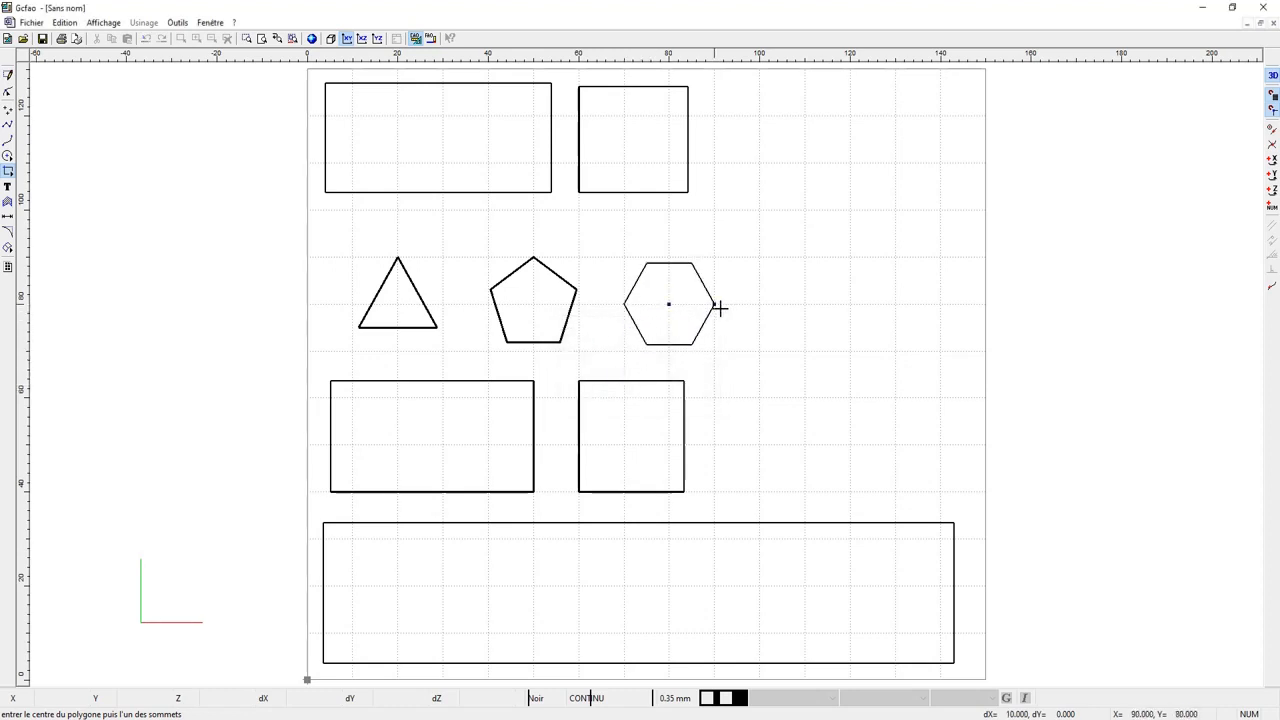
pyautogui.click(718, 306)
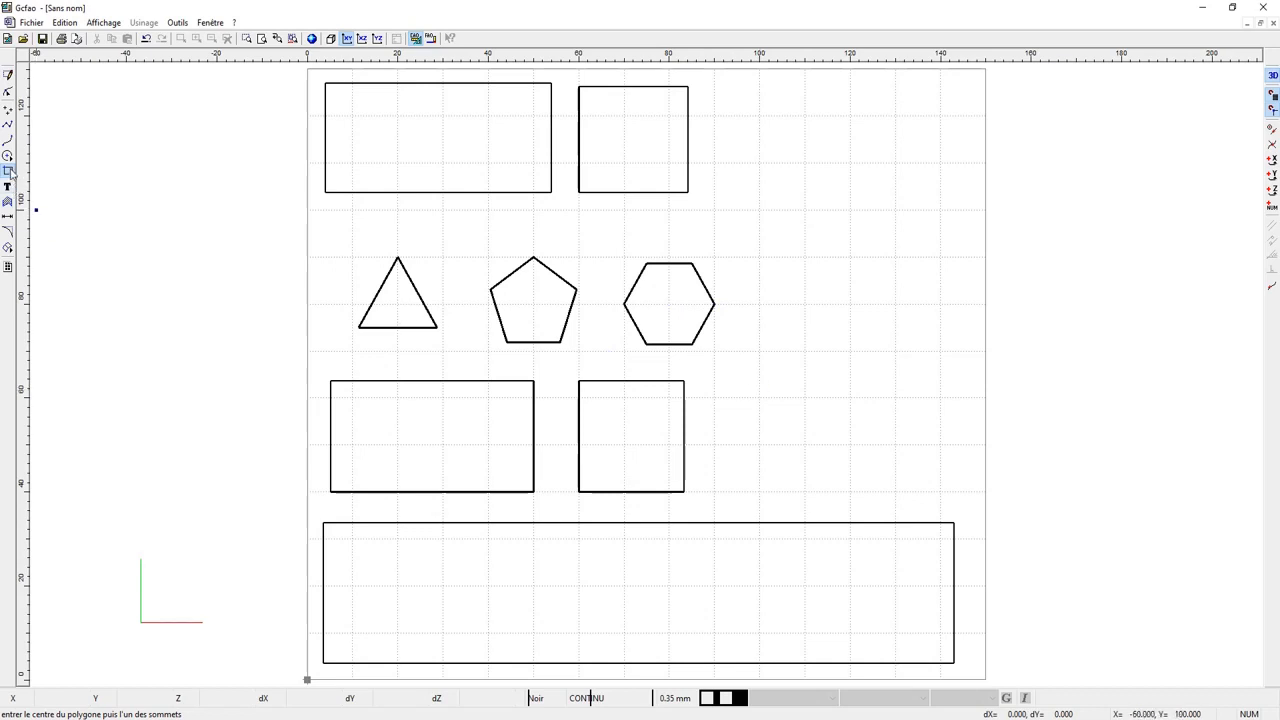
# Step: Draw an 8-sided polygon centred at X 120, Y 80 with a centre-to-vertex radius of about 17
pyautogui.click(8, 171)
pyautogui.click(44, 175)
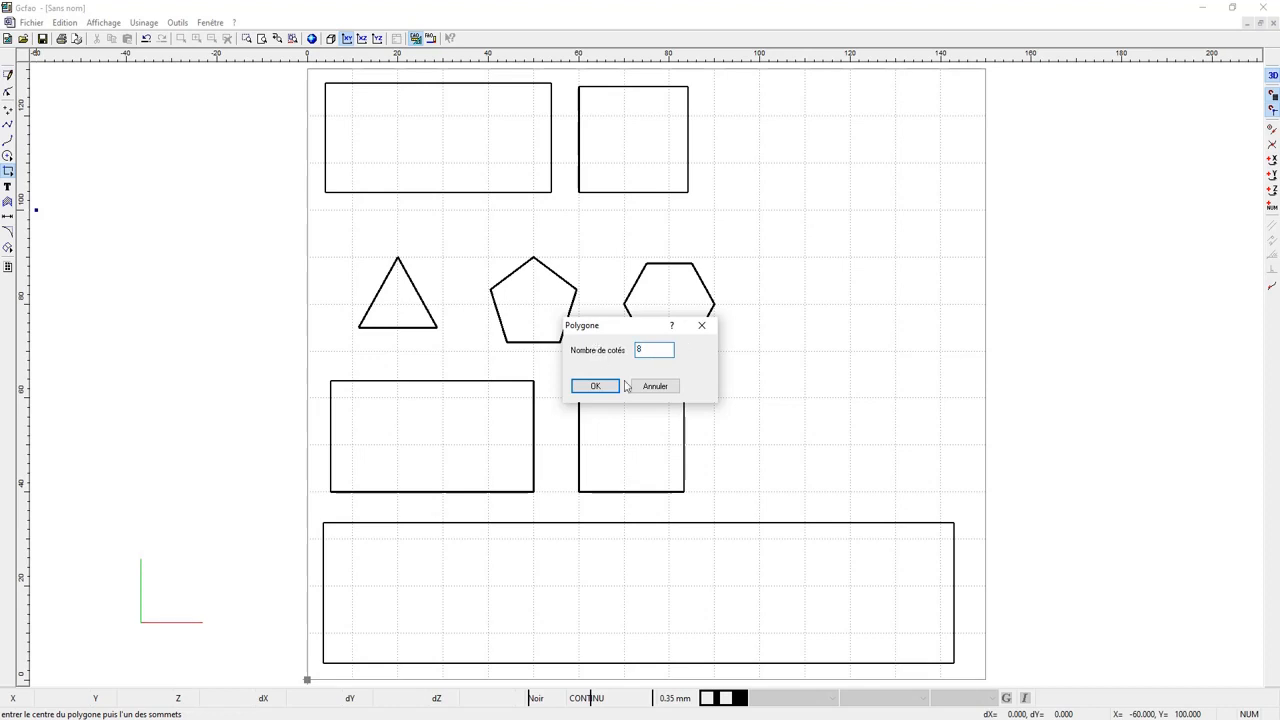
pyautogui.click(598, 386)
pyautogui.click(850, 305)
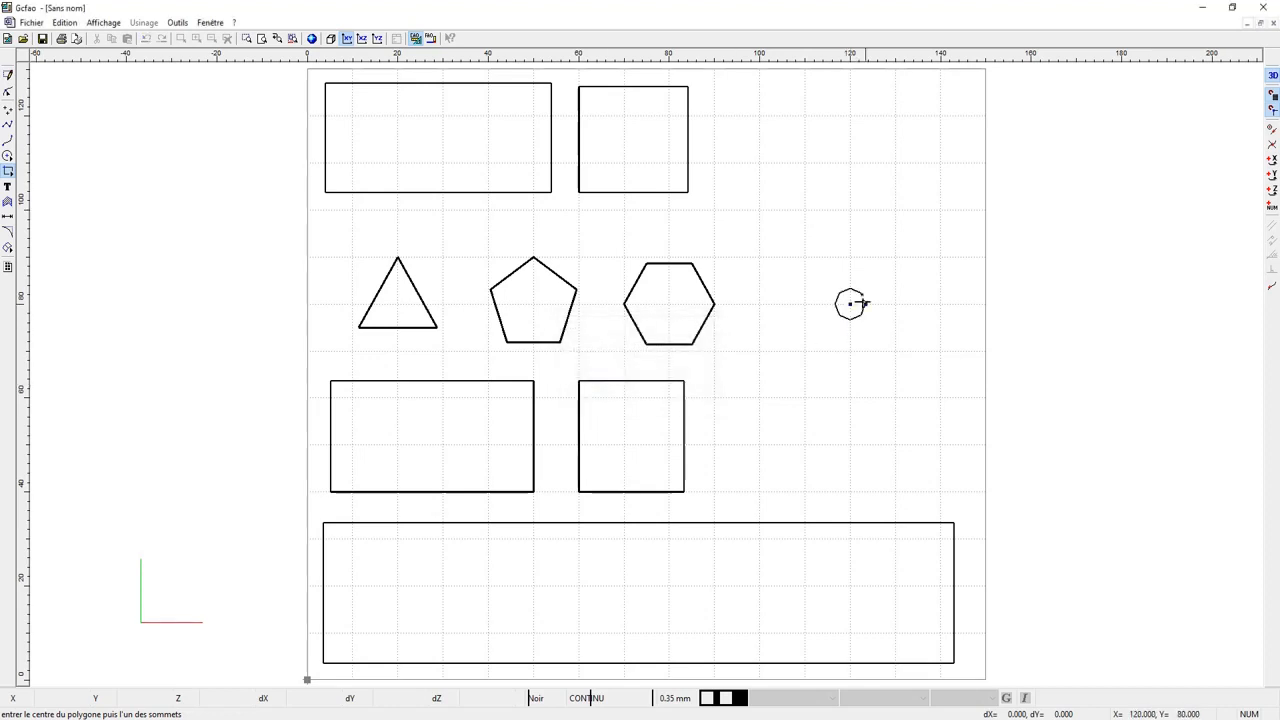
pyautogui.click(921, 268)
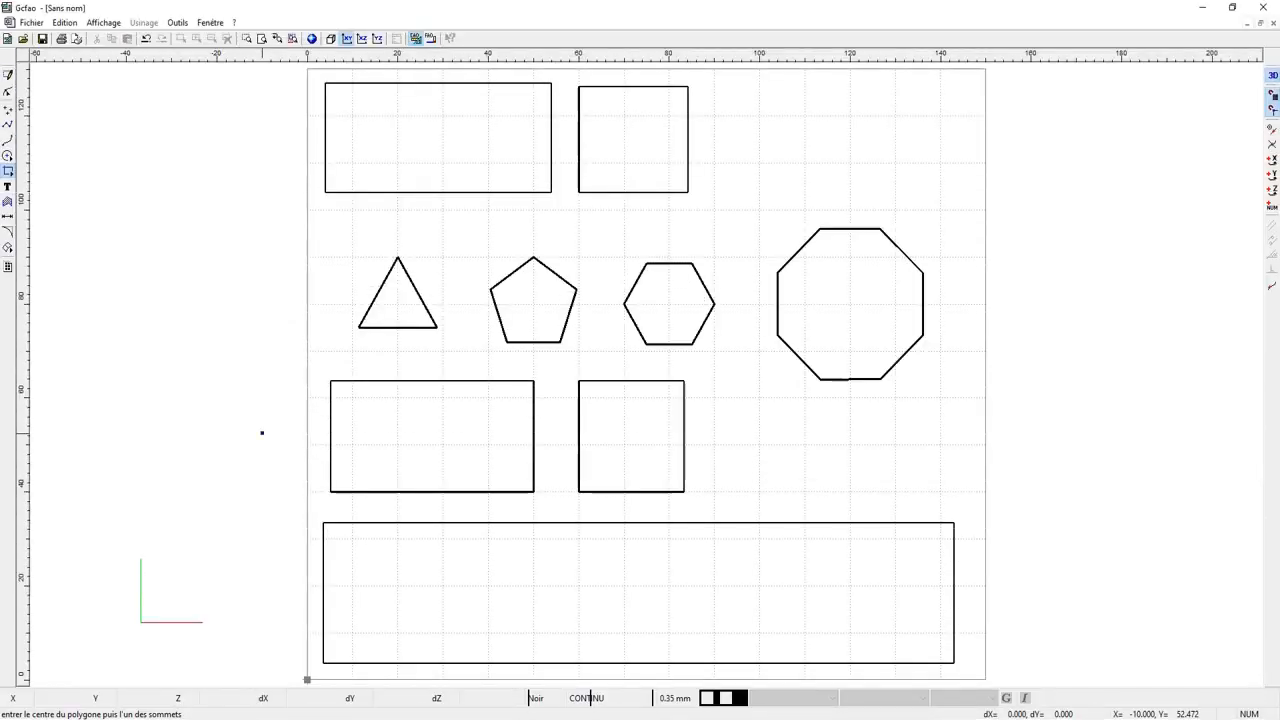
# Step: Draw a circle of about 10 radius below the octagon and another about 21 in diameter above it
pyautogui.click(32, 24)
pyautogui.click(8, 156)
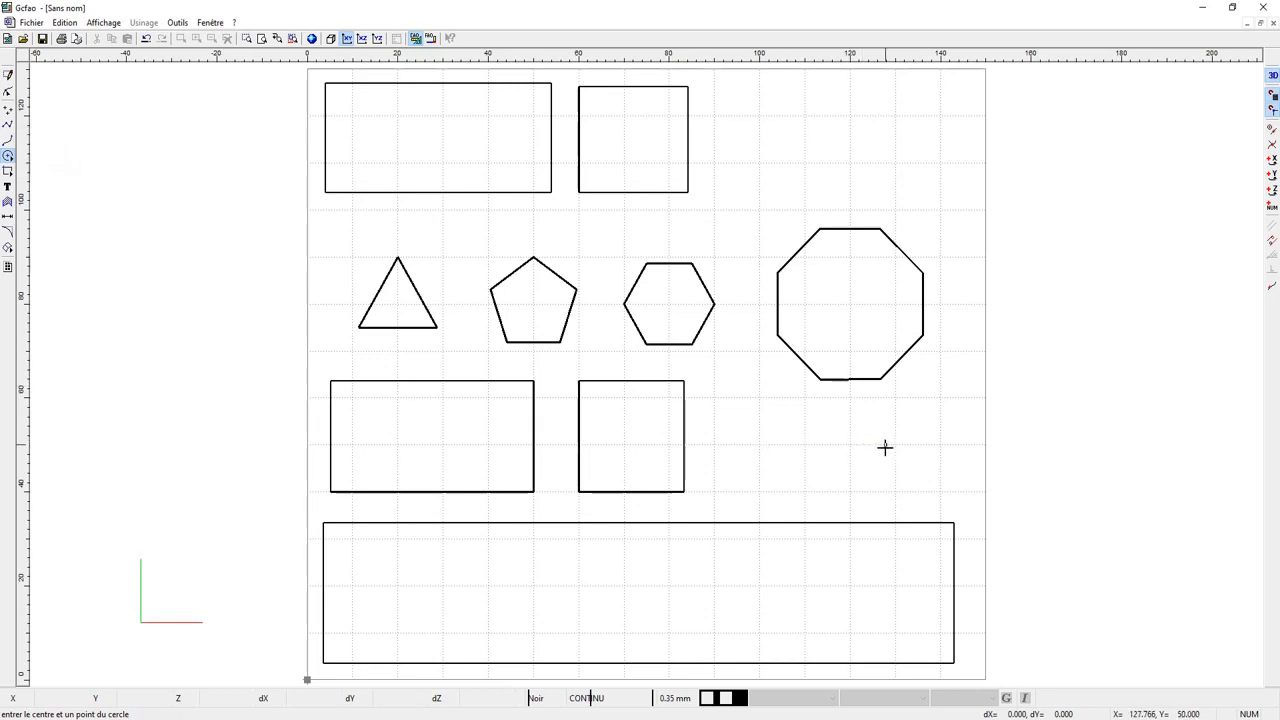
pyautogui.click(924, 446)
pyautogui.click(922, 400)
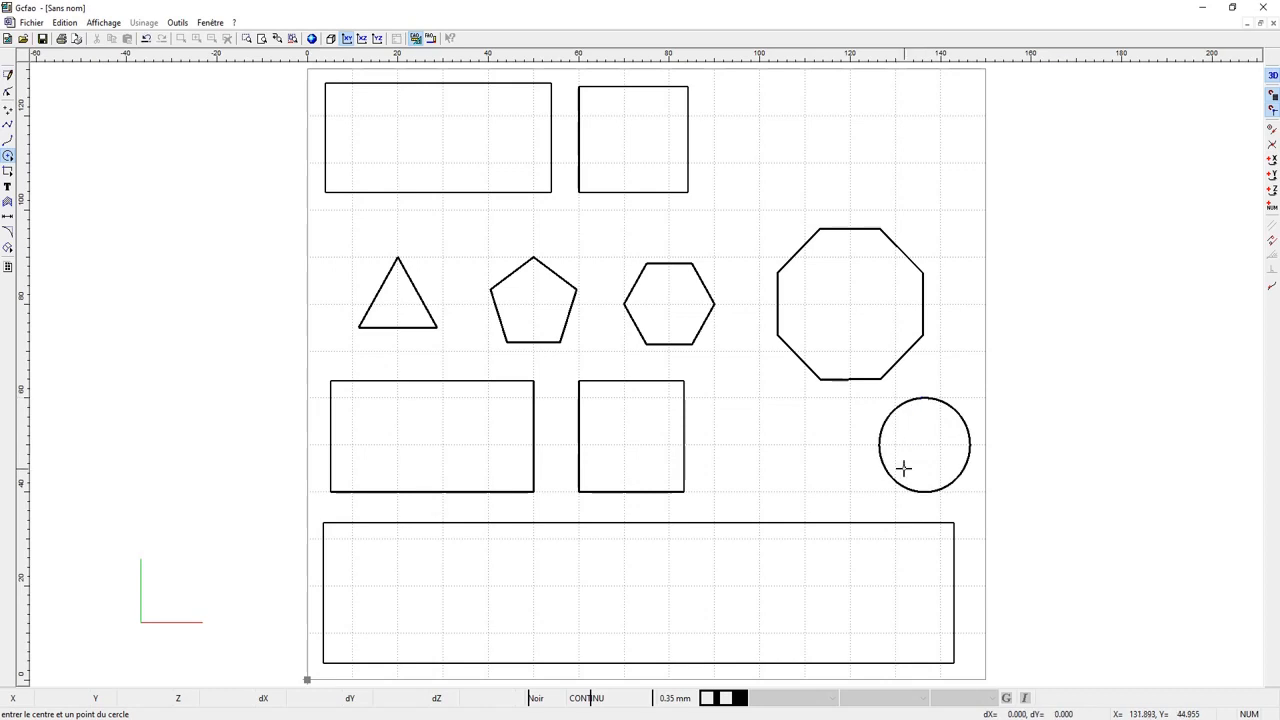
pyautogui.click(849, 136)
pyautogui.click(829, 94)
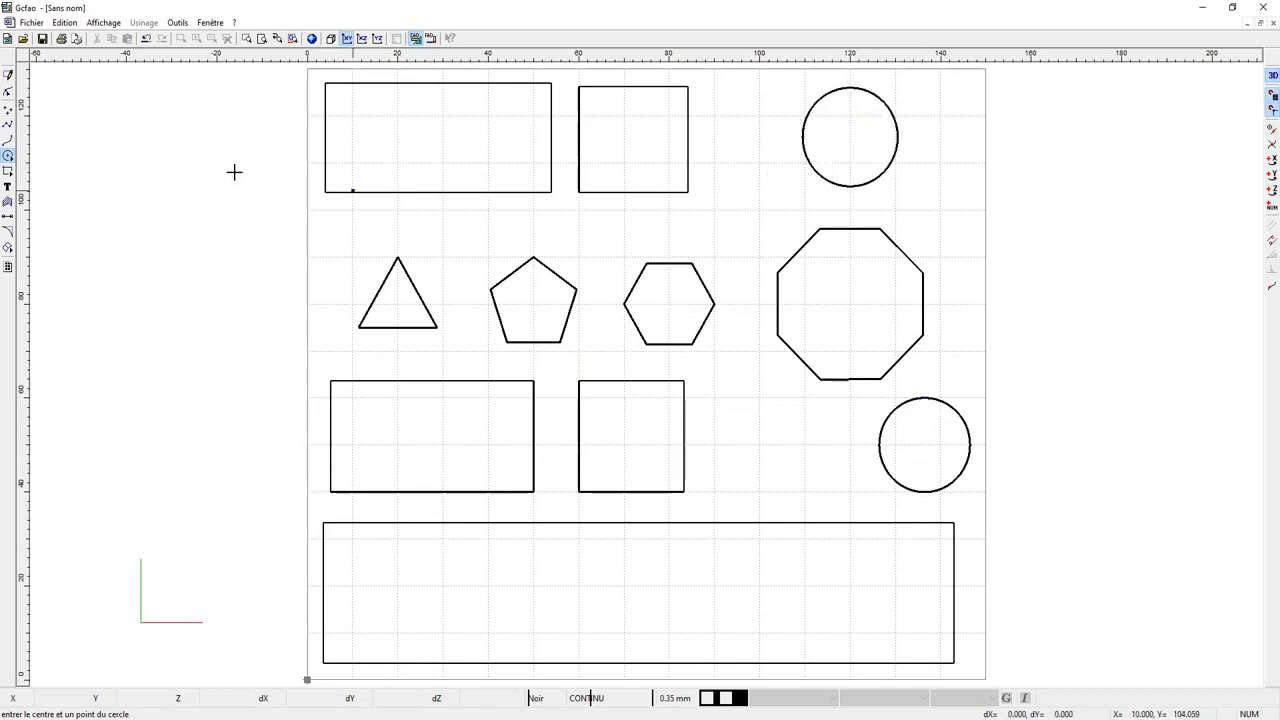
# Step: Stretch the circle above the octagon horizontally on both sides into an ellipse about 50 wide
pyautogui.click(9, 76)
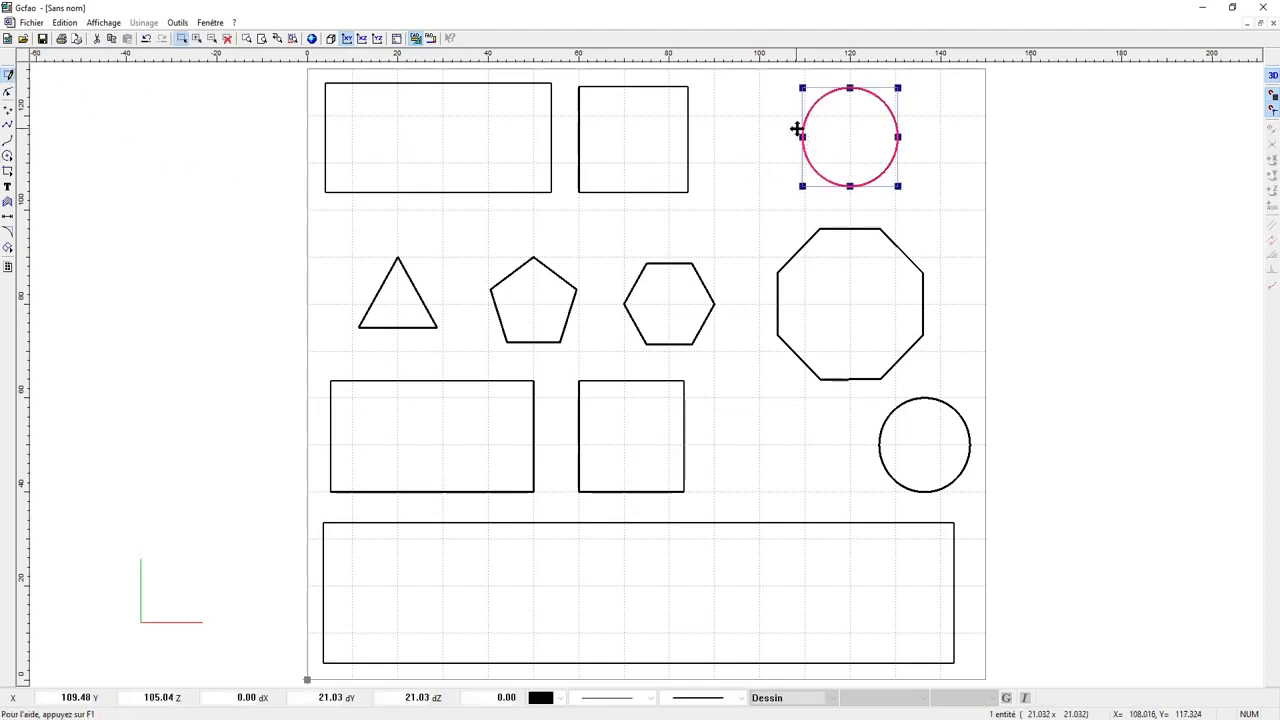
pyautogui.moveTo(802, 136); pyautogui.dragTo(732, 136)
pyautogui.moveTo(898, 136); pyautogui.dragTo(960, 137)
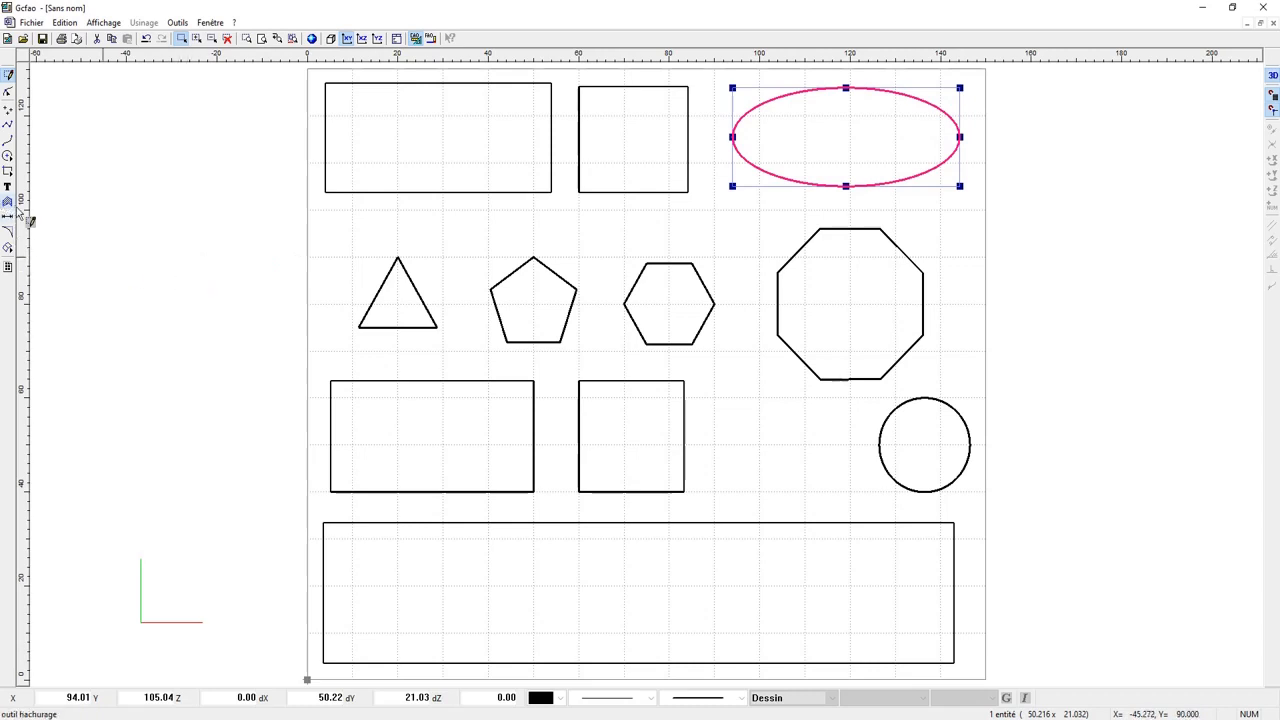
# Step: Draw a semicircular arc between the lower square and circle, from X 120 to X 90 at Y 40, centred at X 105
pyautogui.click(8, 156)
pyautogui.click(59, 161)
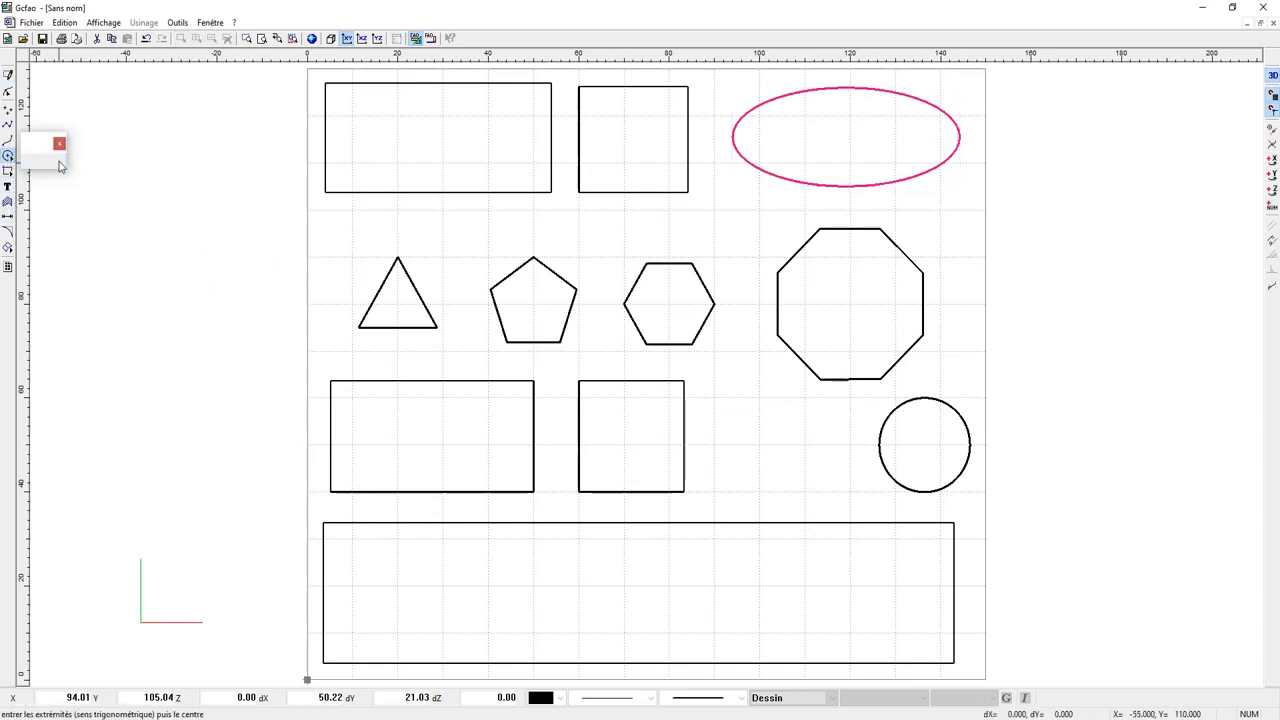
pyautogui.click(852, 490)
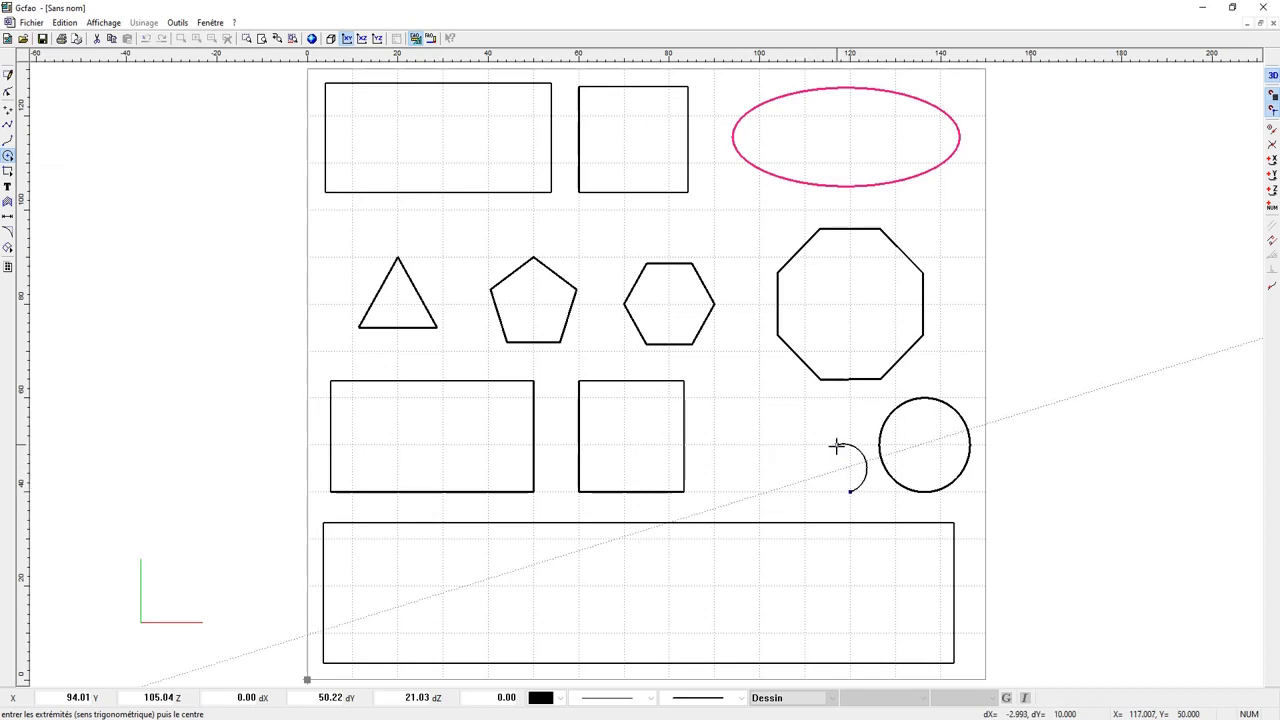
pyautogui.click(714, 490)
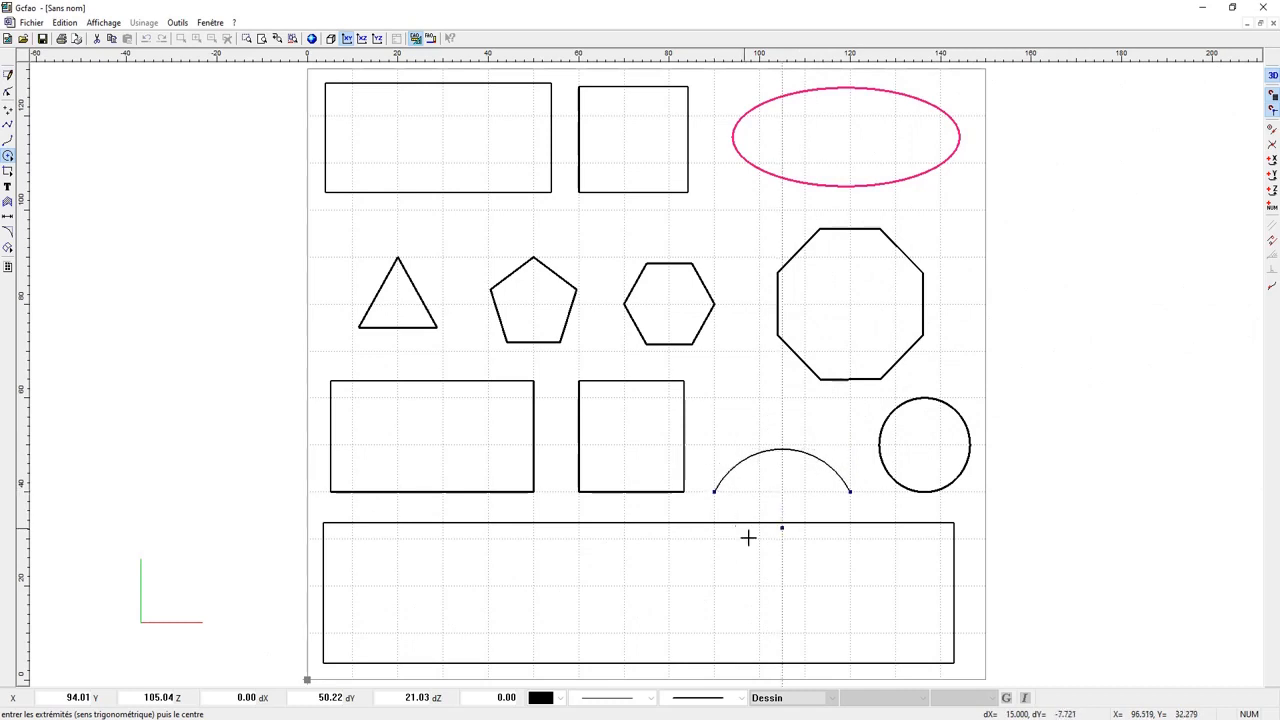
pyautogui.click(778, 492)
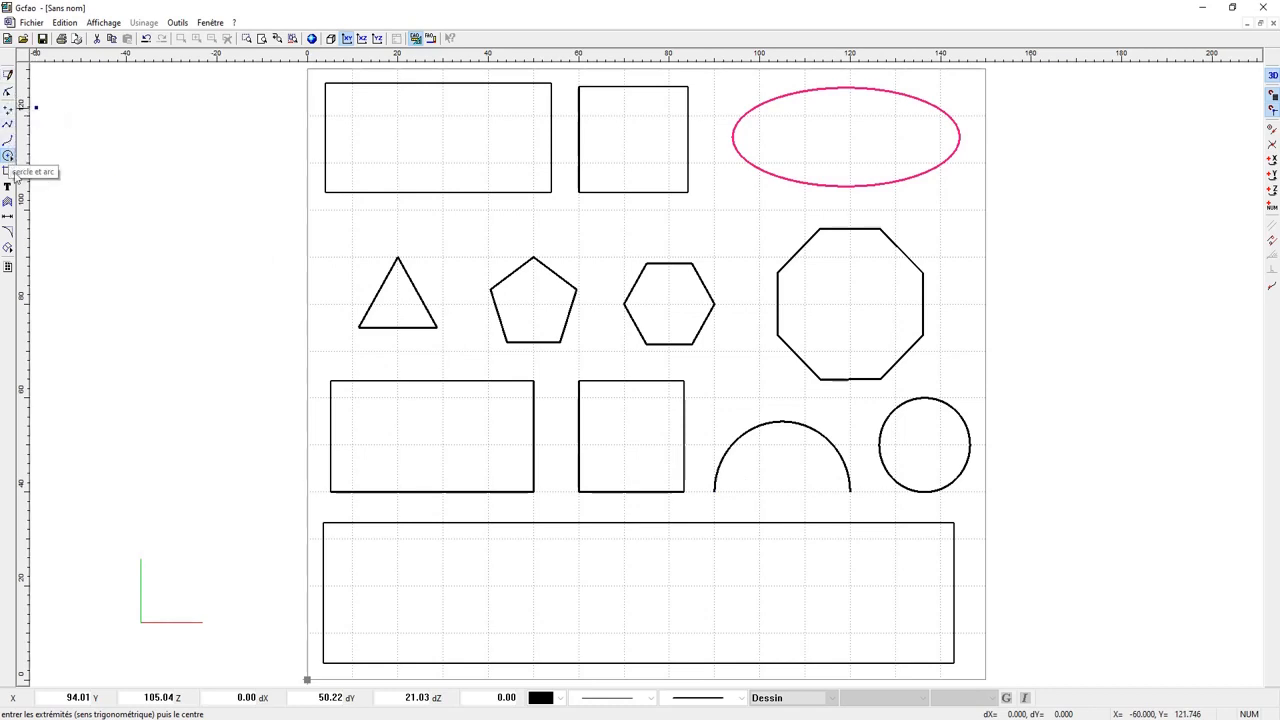
# Step: Close the semicircle with a straight line along its base from X 90 to X 120 at Y 40
pyautogui.click(8, 124)
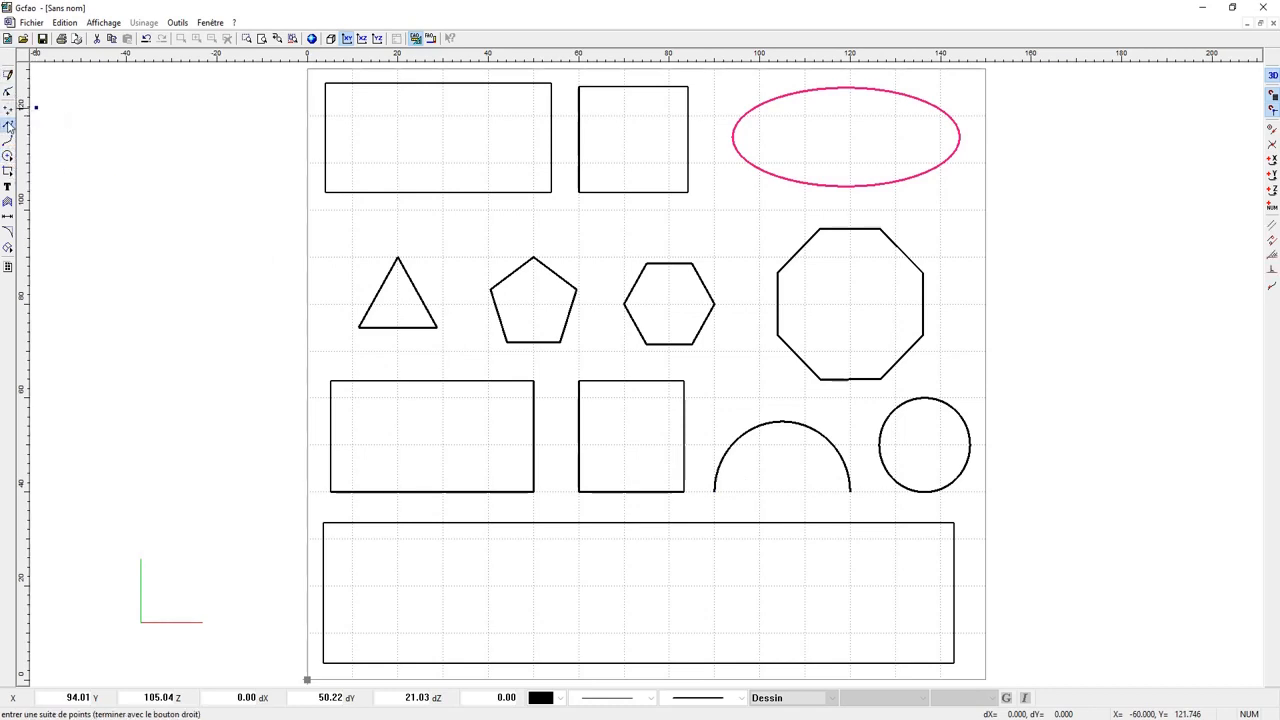
pyautogui.click(714, 491)
pyautogui.click(850, 492)
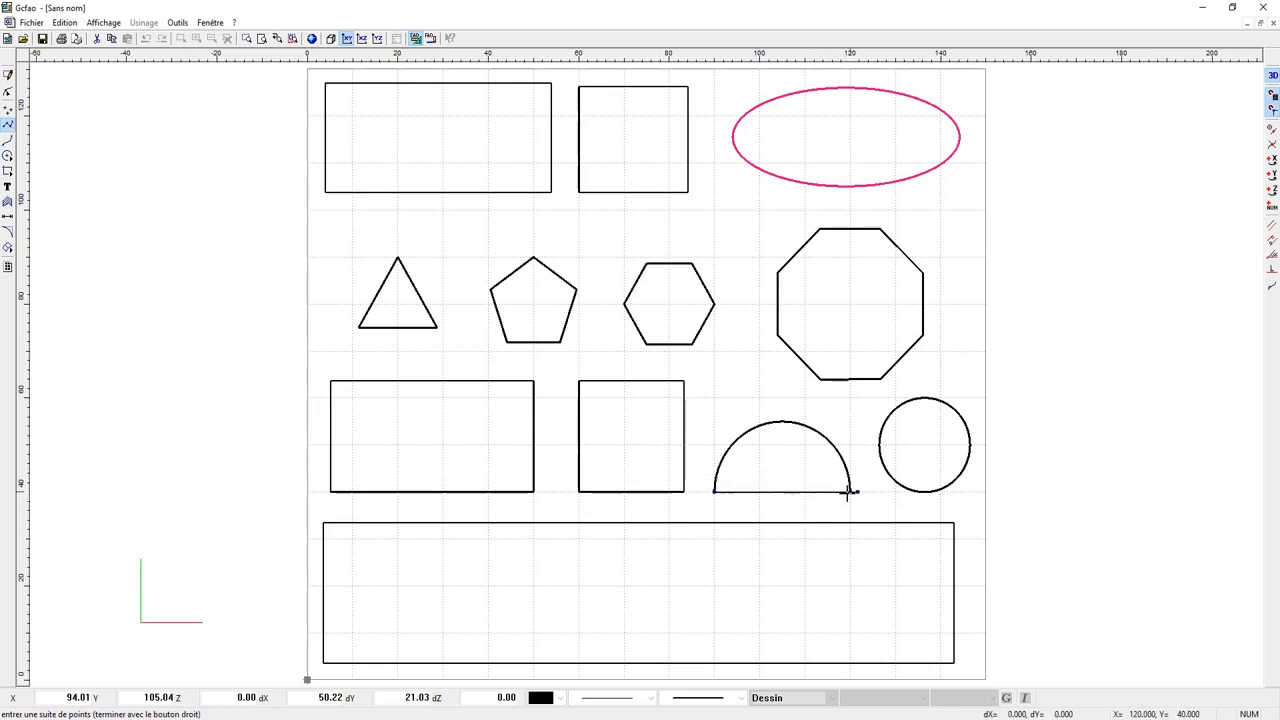
pyautogui.rightClick(743, 384)
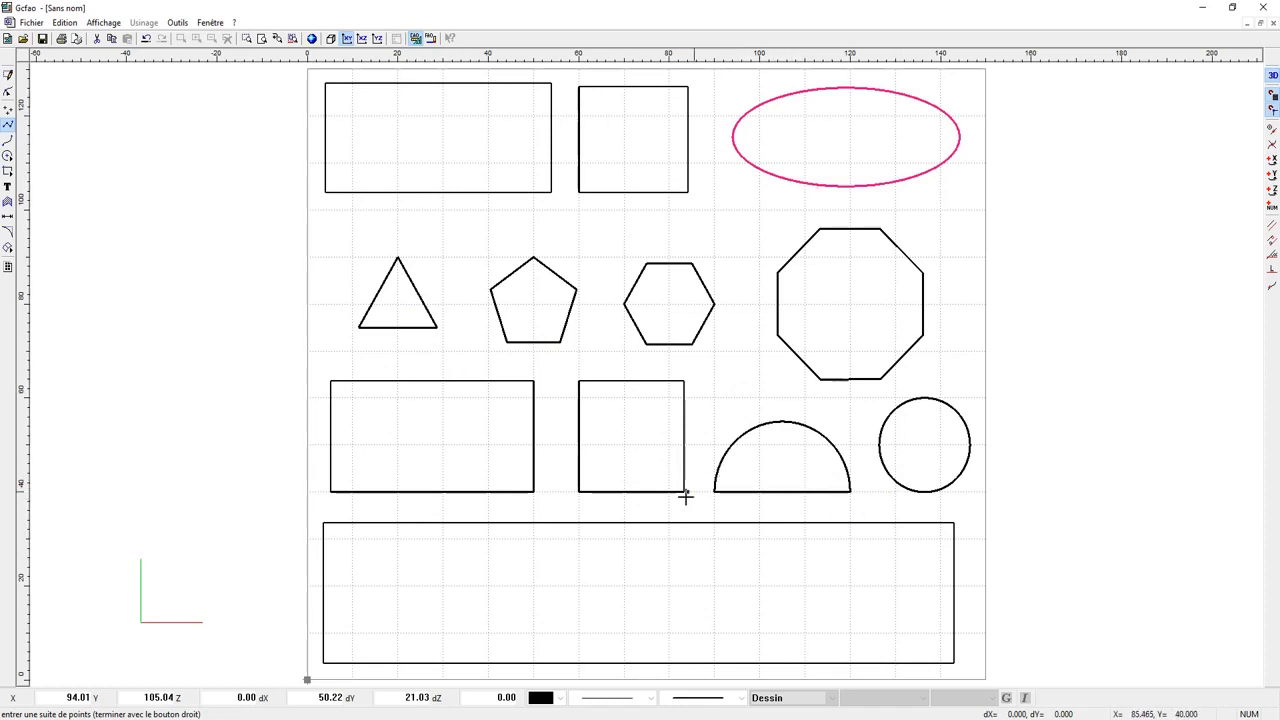
# Step: Enlarge the triangle, the pentagon and the hexagon from their lower-left corners so that each base lies at Y 70
pyautogui.click(8, 76)
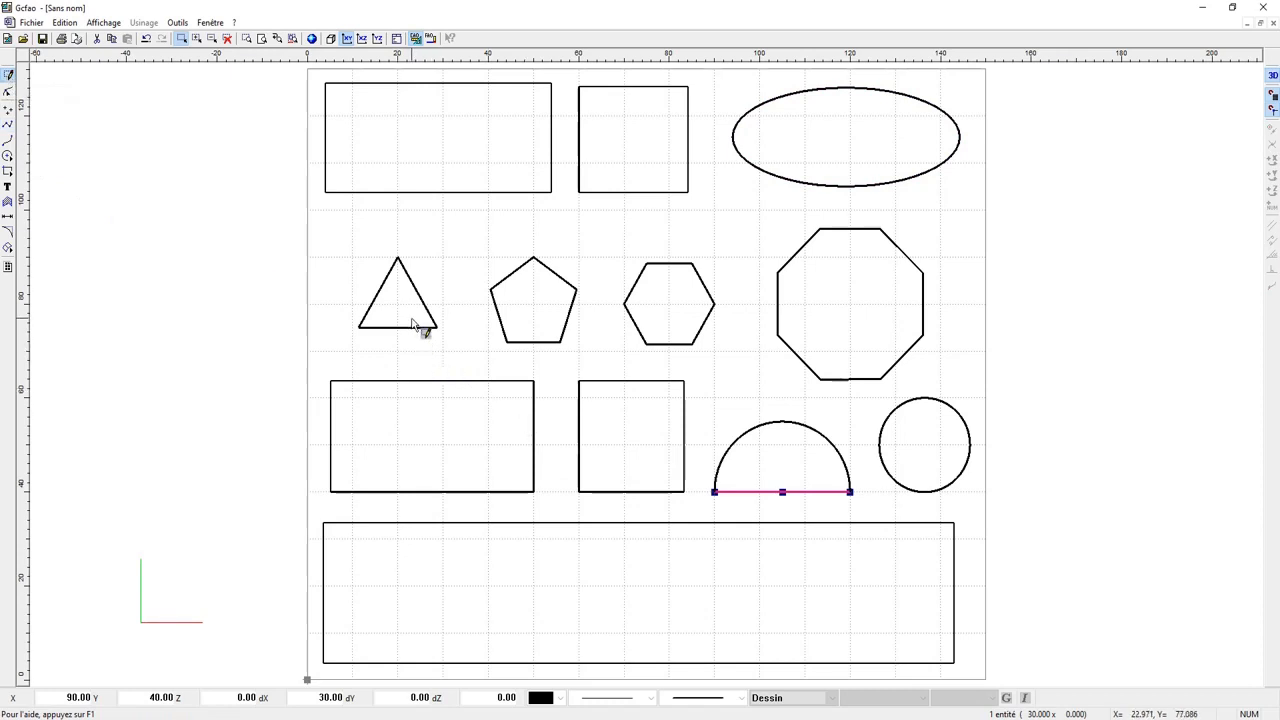
pyautogui.click(366, 328)
pyautogui.moveTo(358, 328); pyautogui.dragTo(334, 349)
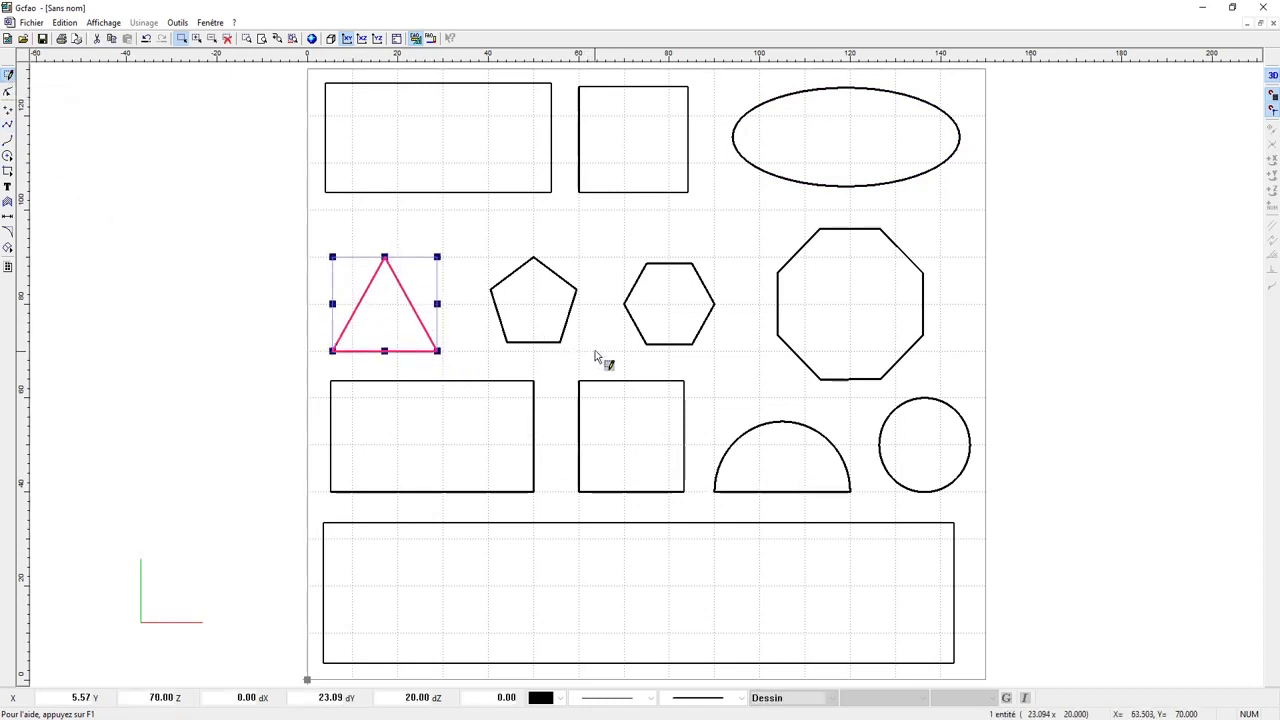
pyautogui.click(541, 337)
pyautogui.click(541, 342)
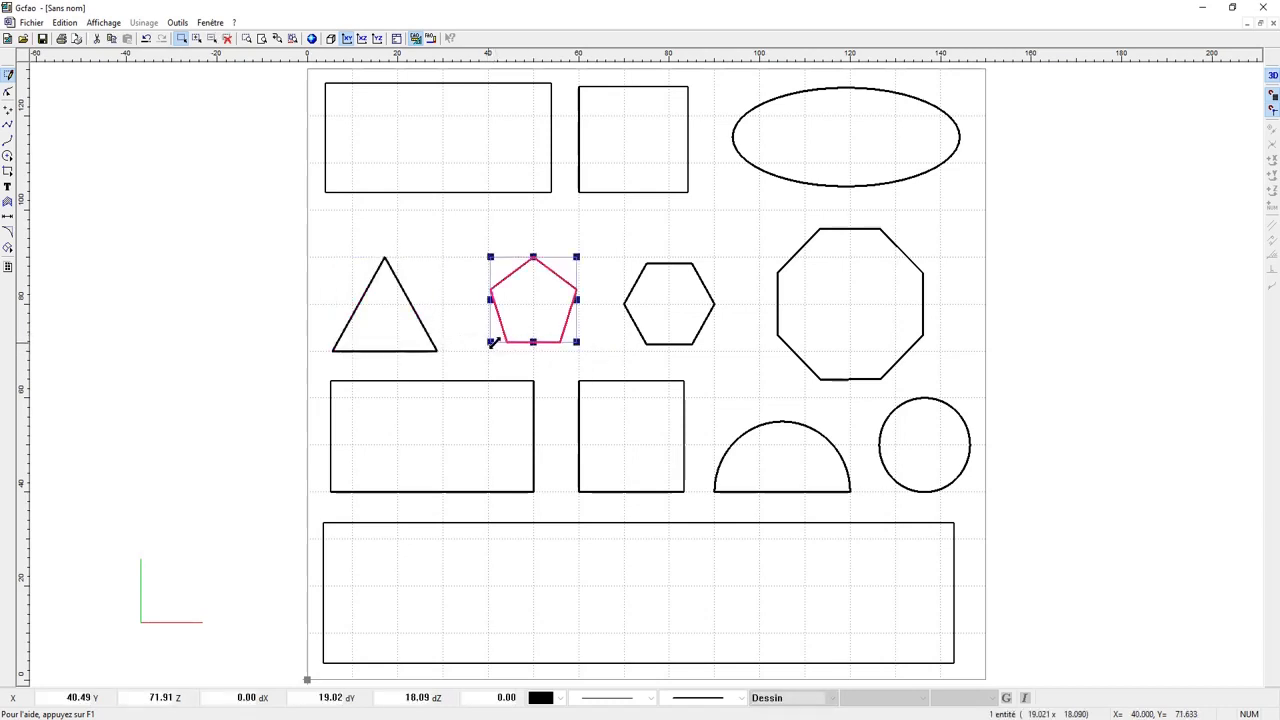
pyautogui.moveTo(491, 343); pyautogui.dragTo(483, 349)
pyautogui.click(670, 346)
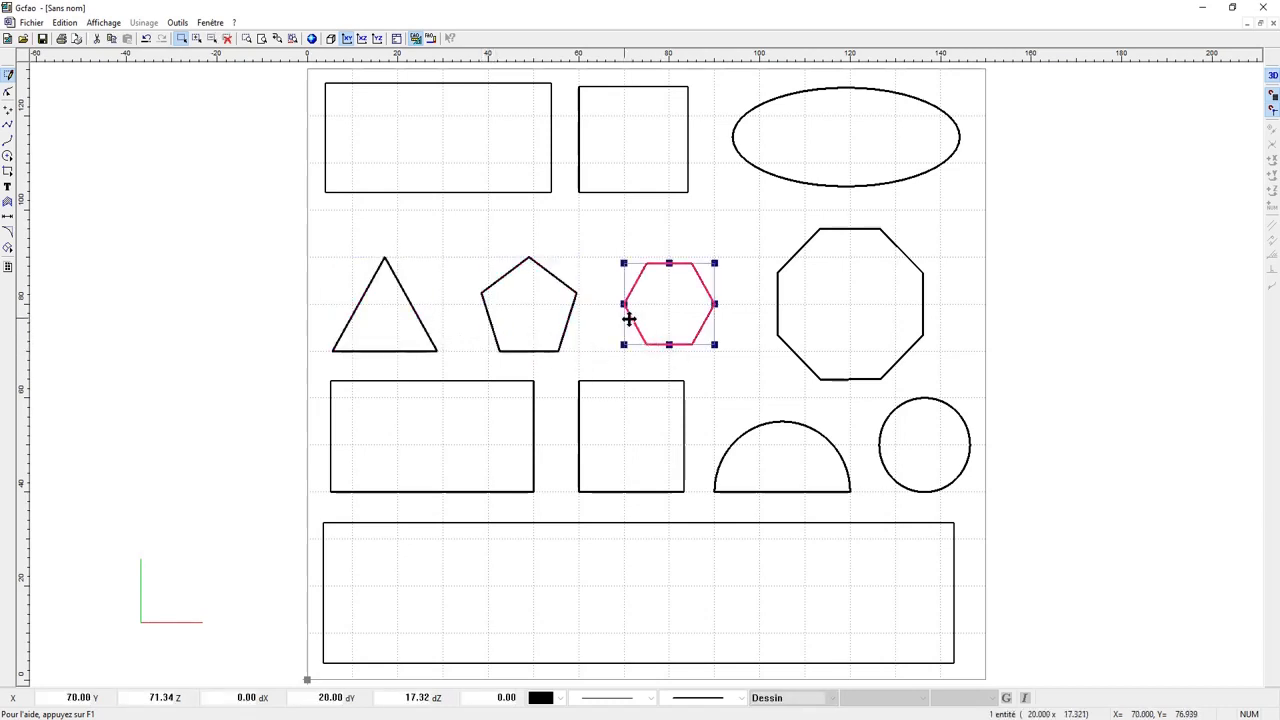
pyautogui.moveTo(622, 344); pyautogui.dragTo(616, 351)
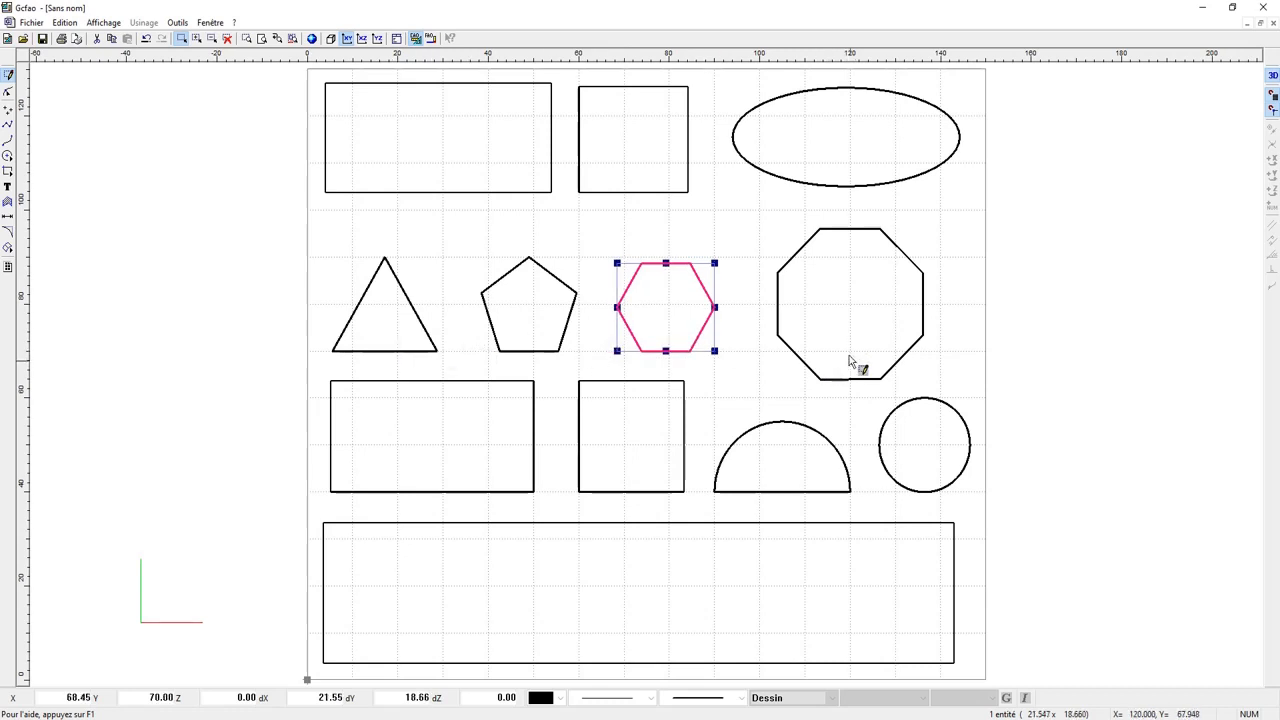
# Step: Shrink the octagon to about 20 wide and 20 high, spanning Y 70 to Y 90
pyautogui.click(912, 354)
pyautogui.moveTo(920, 323); pyautogui.dragTo(927, 315)
pyautogui.moveTo(932, 201); pyautogui.dragTo(906, 252)
pyautogui.click(927, 300)
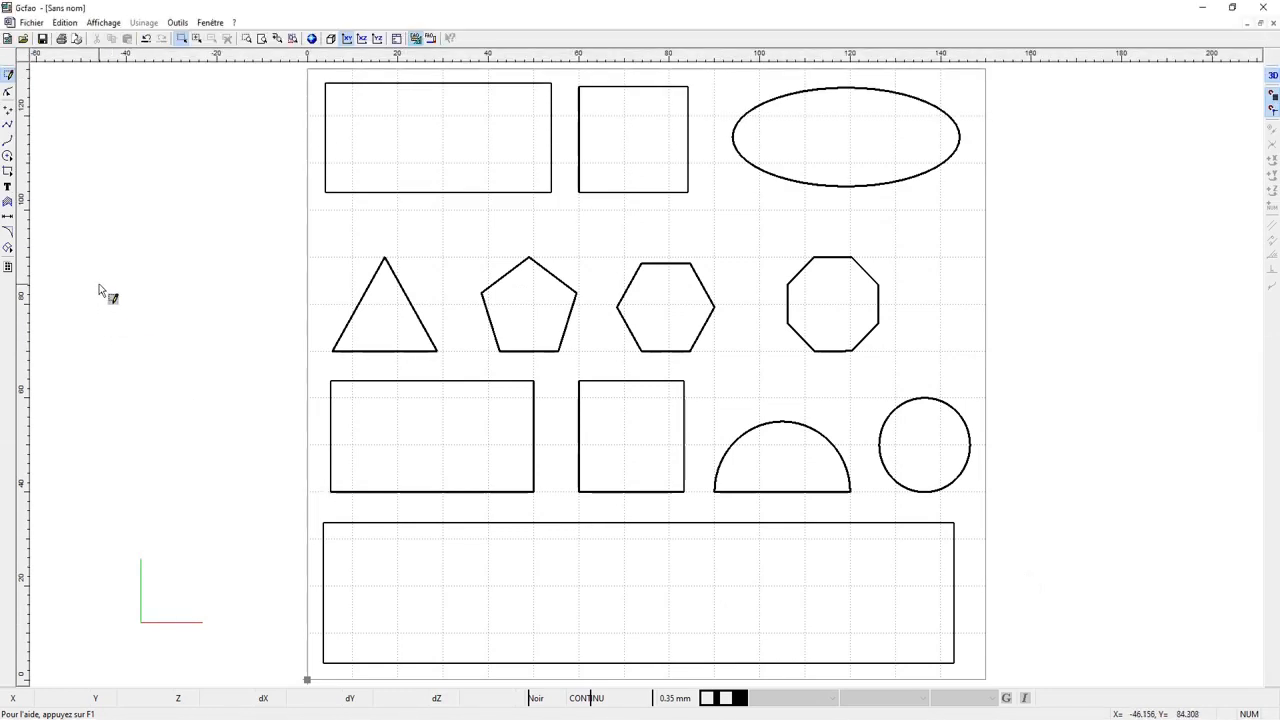
# Step: Fillet all four corners of the wide rectangle below the triangle with a radius of about 5 mm
pyautogui.click(8, 232)
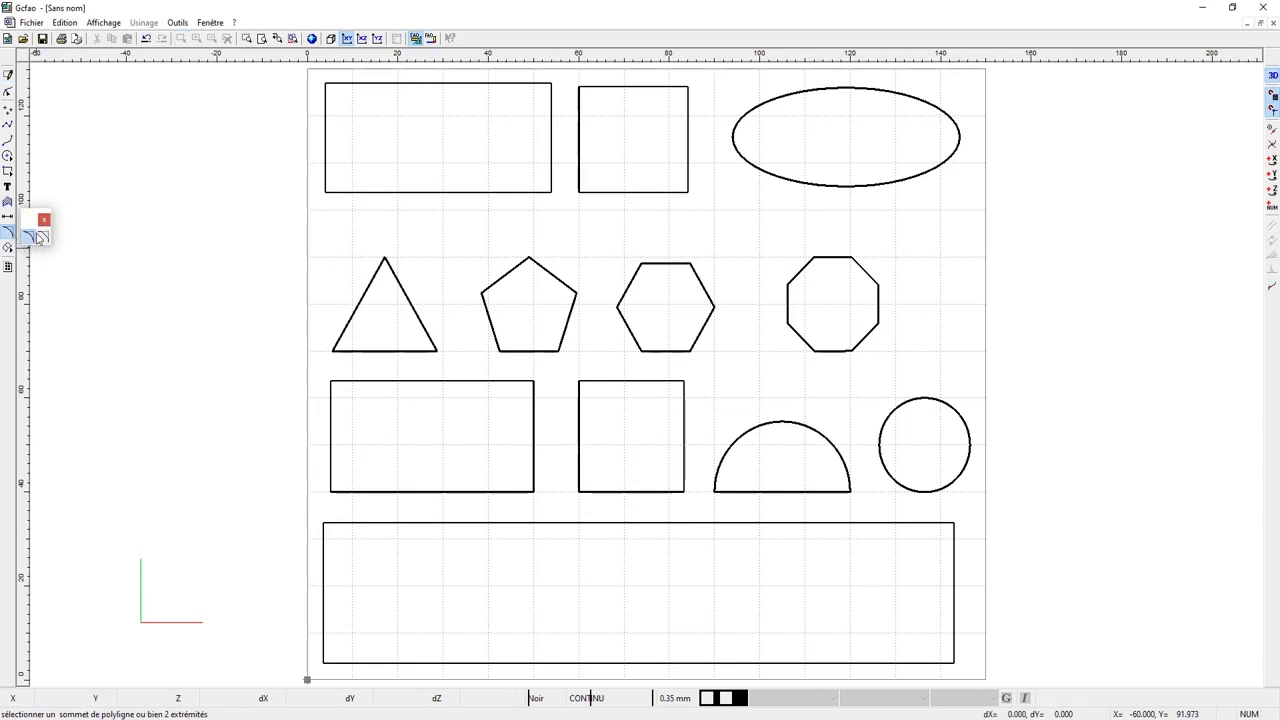
pyautogui.click(29, 238)
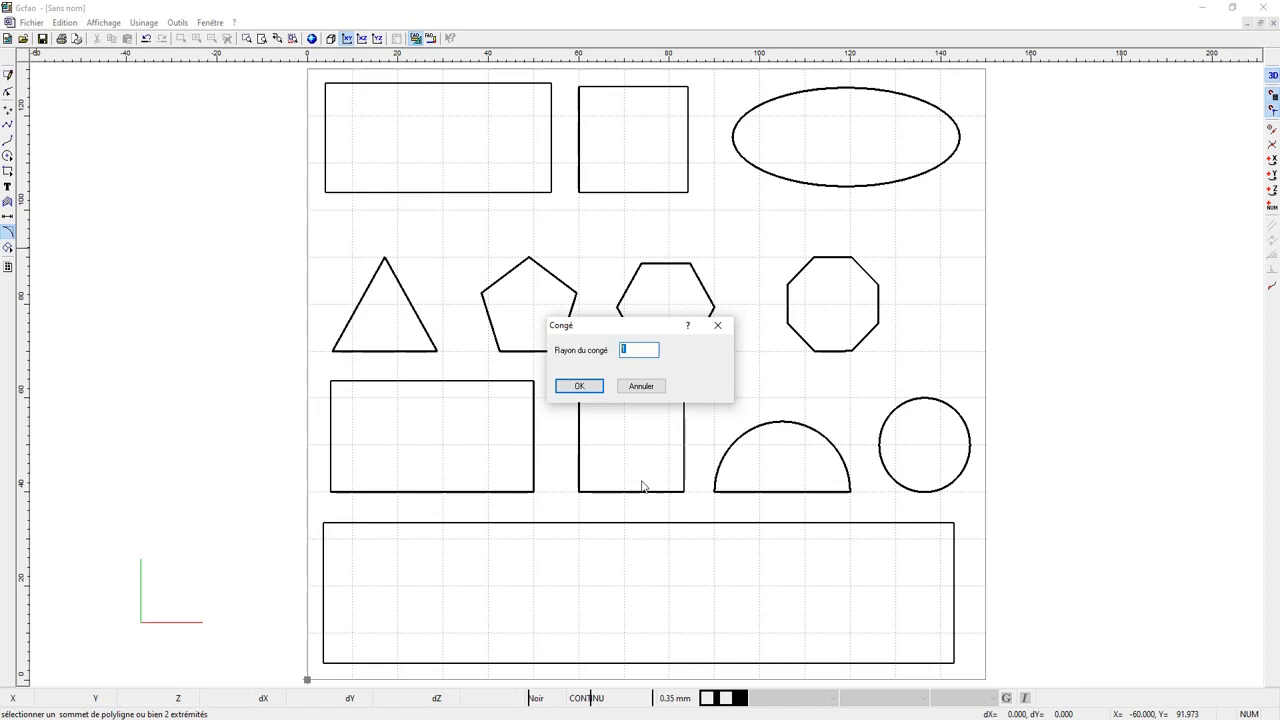
pyautogui.click(579, 386)
pyautogui.click(331, 381)
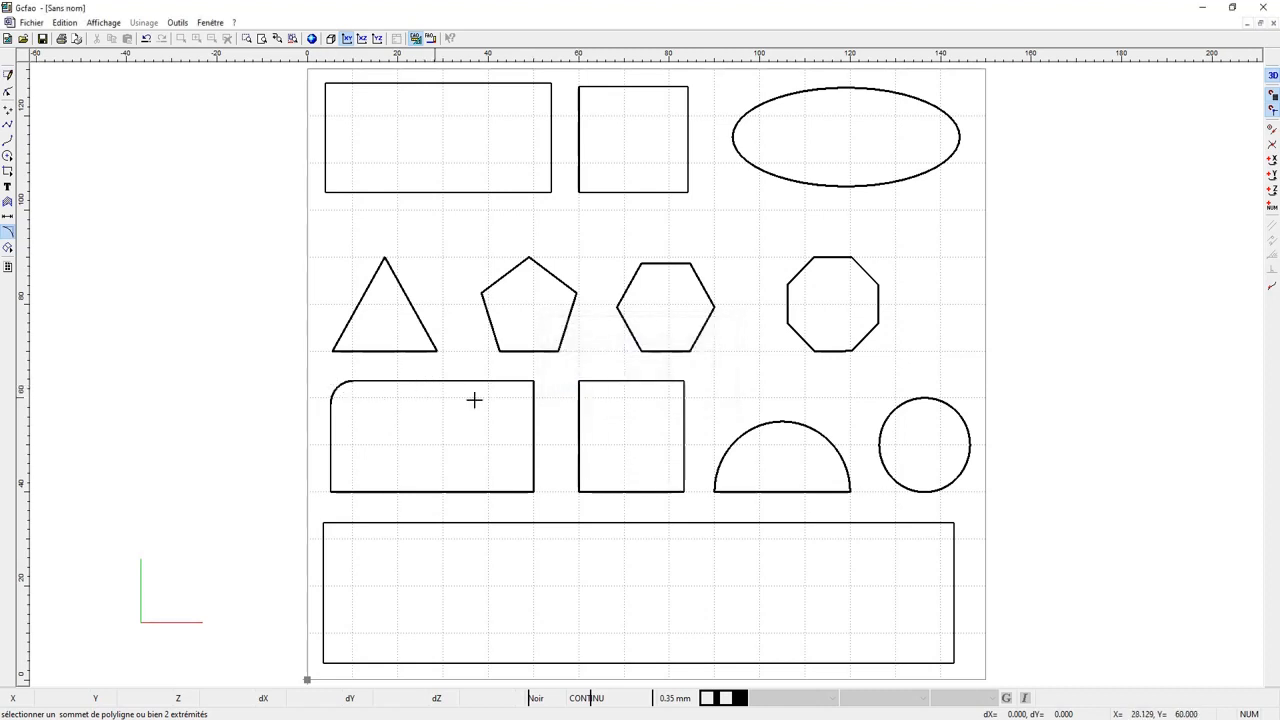
pyautogui.click(533, 381)
pyautogui.click(533, 490)
pyautogui.click(331, 490)
# Step: Fillet the four corners of the square beside the rounded rectangle with the same radius
pyautogui.click(579, 381)
pyautogui.click(679, 382)
pyautogui.click(684, 490)
pyautogui.click(579, 490)
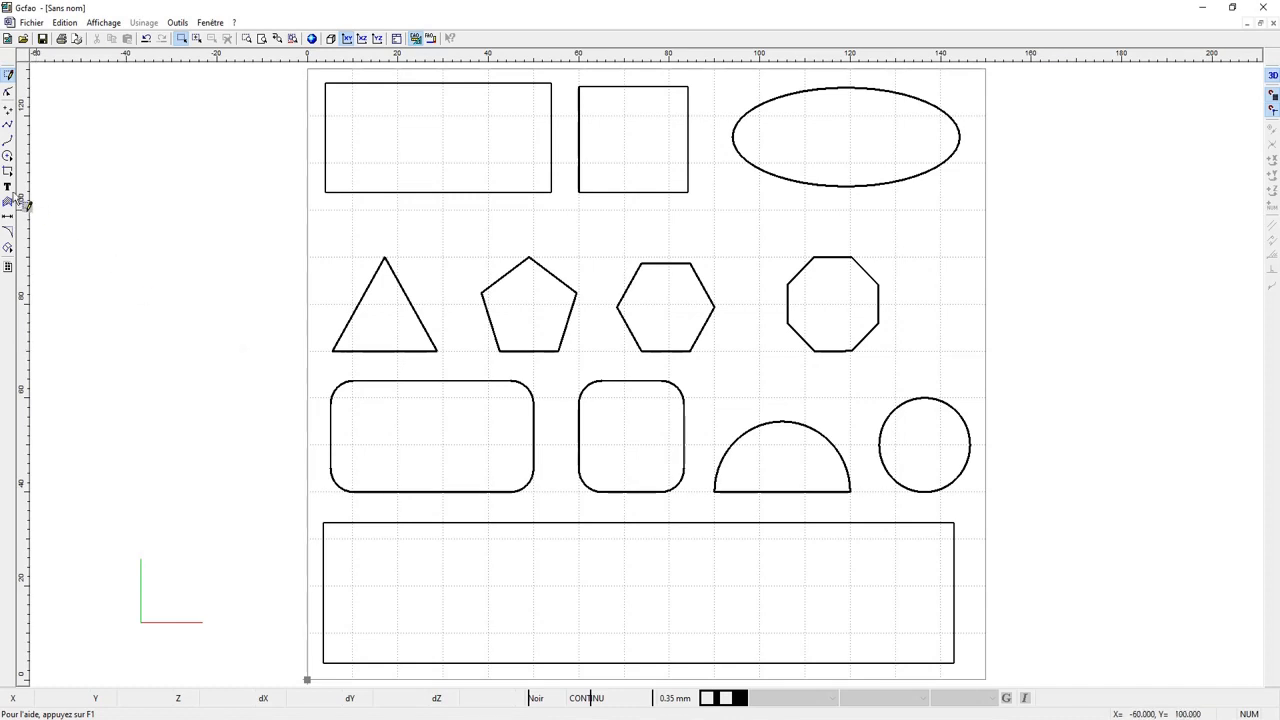
# Step: Insert the text "1" in the upper-left rectangle, starting at X 20, Y 110
pyautogui.click(8, 188)
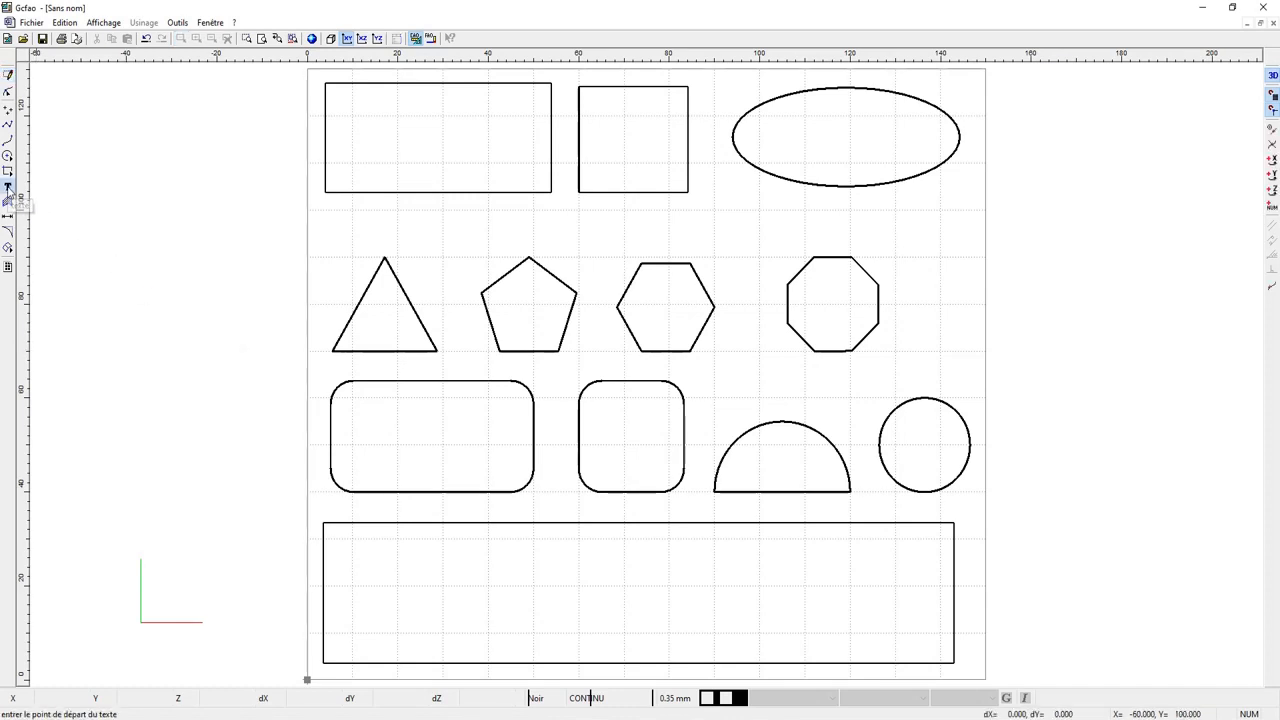
pyautogui.click(398, 165)
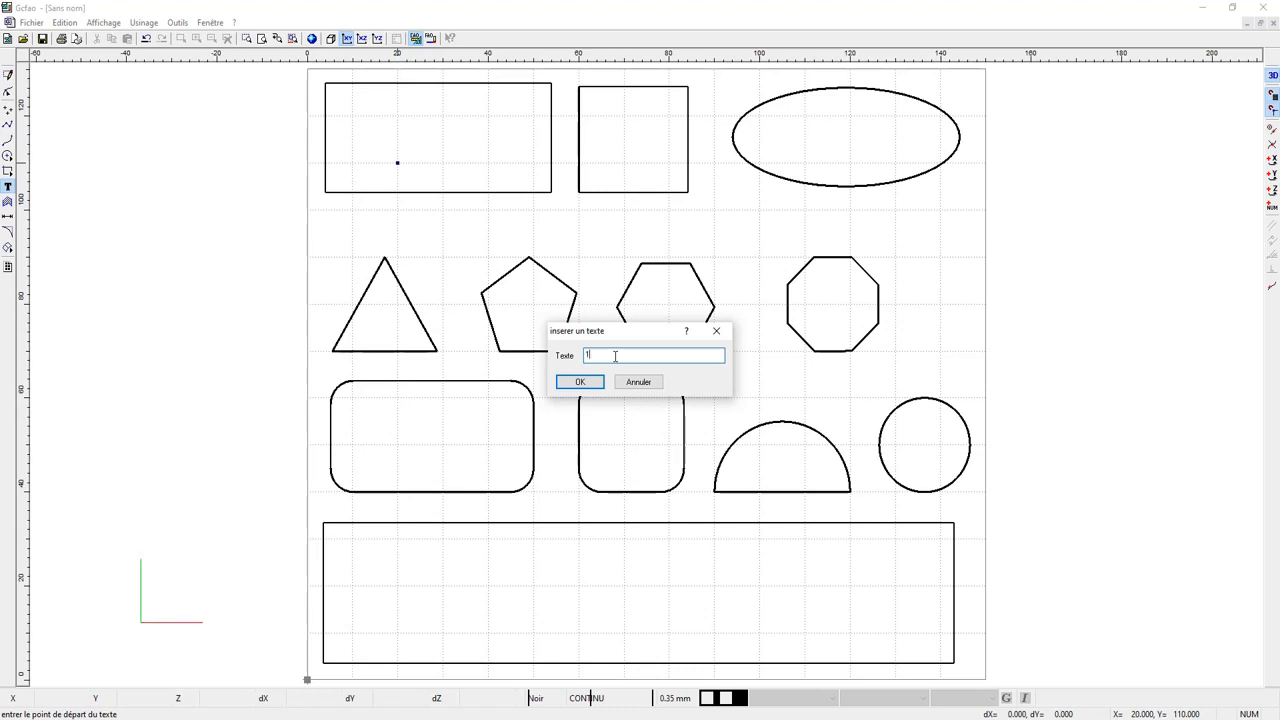
pyautogui.write('1')
pyautogui.click(580, 382)
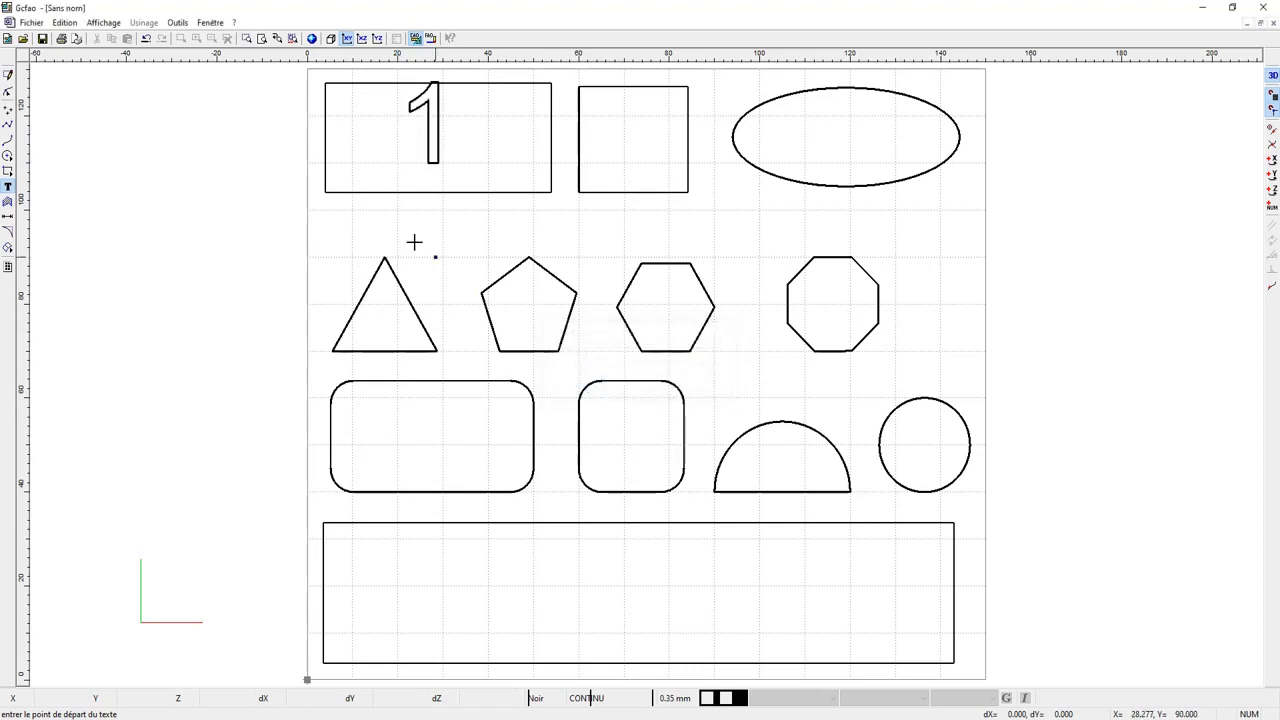
# Step: Change the font of the number 1 to Charly Standard
pyautogui.click(9, 75)
pyautogui.click(430, 118)
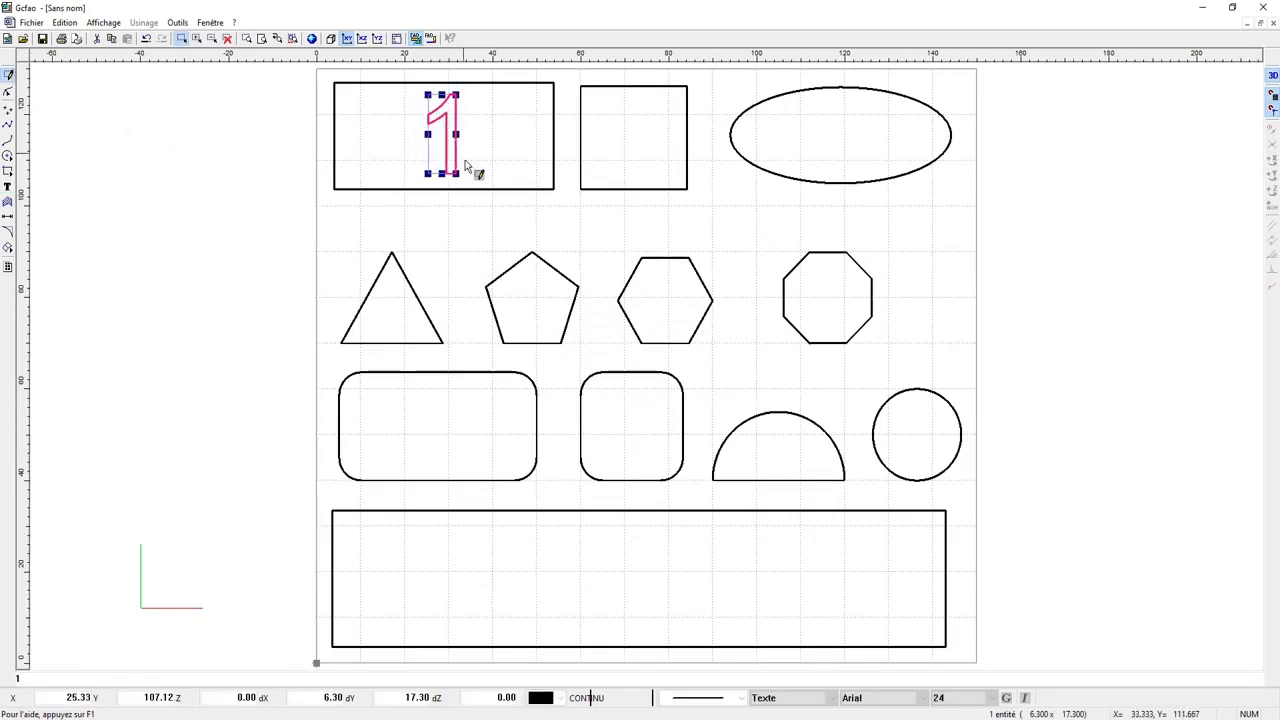
pyautogui.rightClick(444, 140)
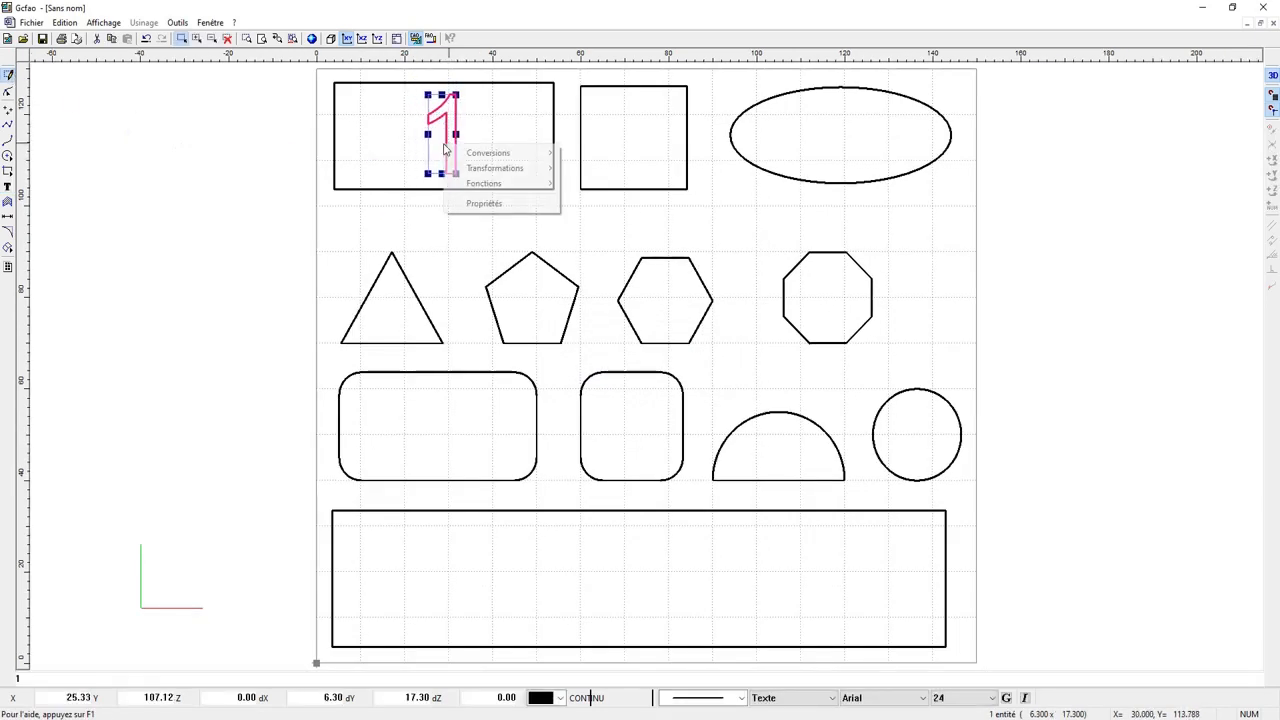
pyautogui.click(487, 204)
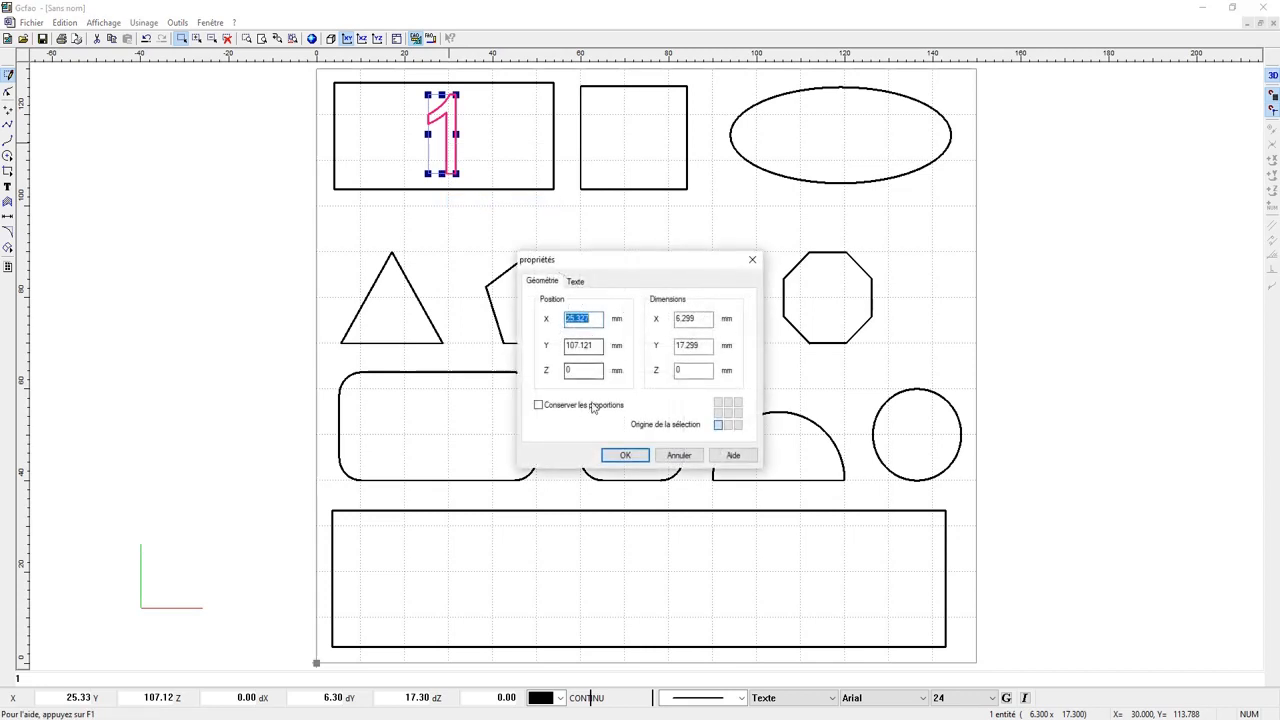
pyautogui.click(580, 283)
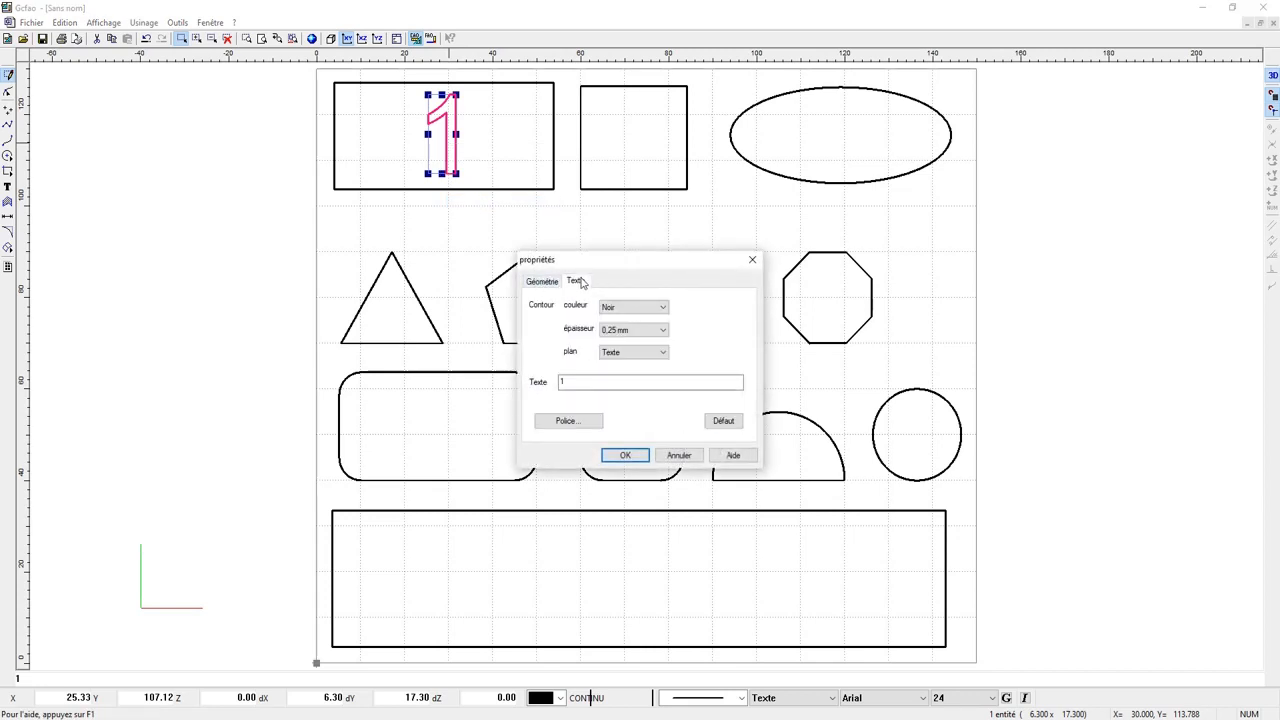
pyautogui.click(570, 422)
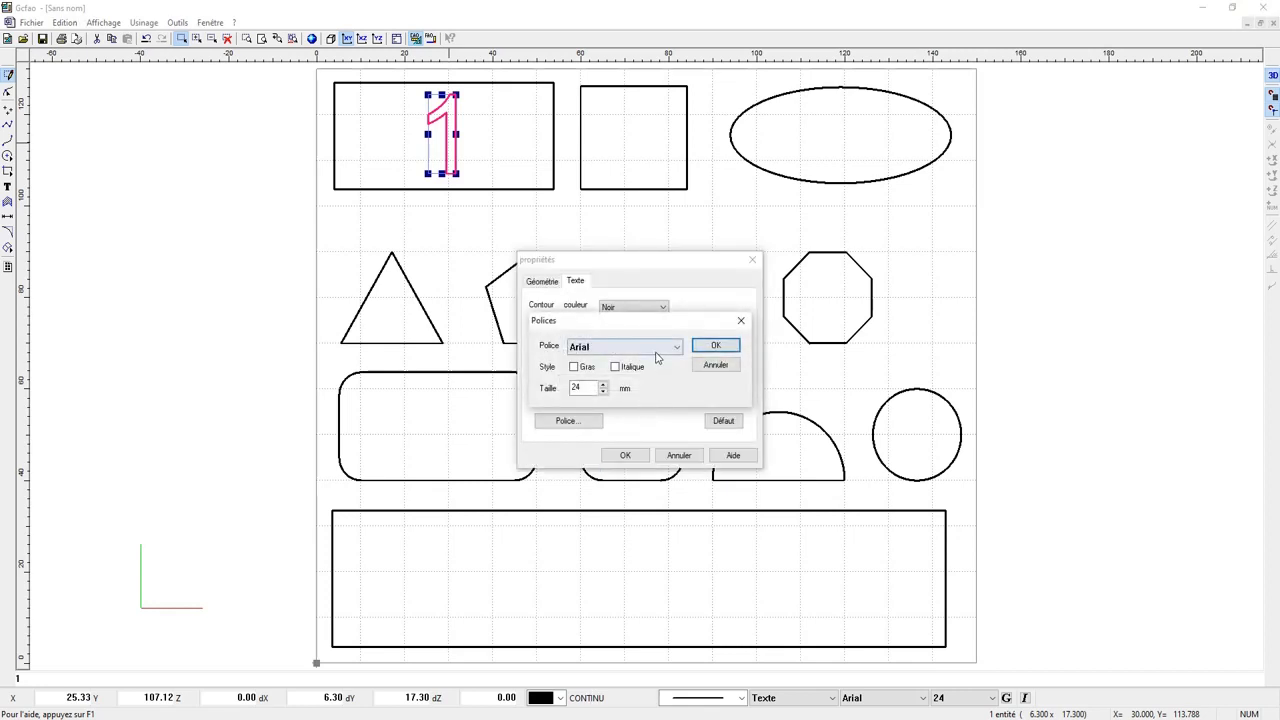
pyautogui.click(660, 352)
pyautogui.scroll(-4, 657, 472)
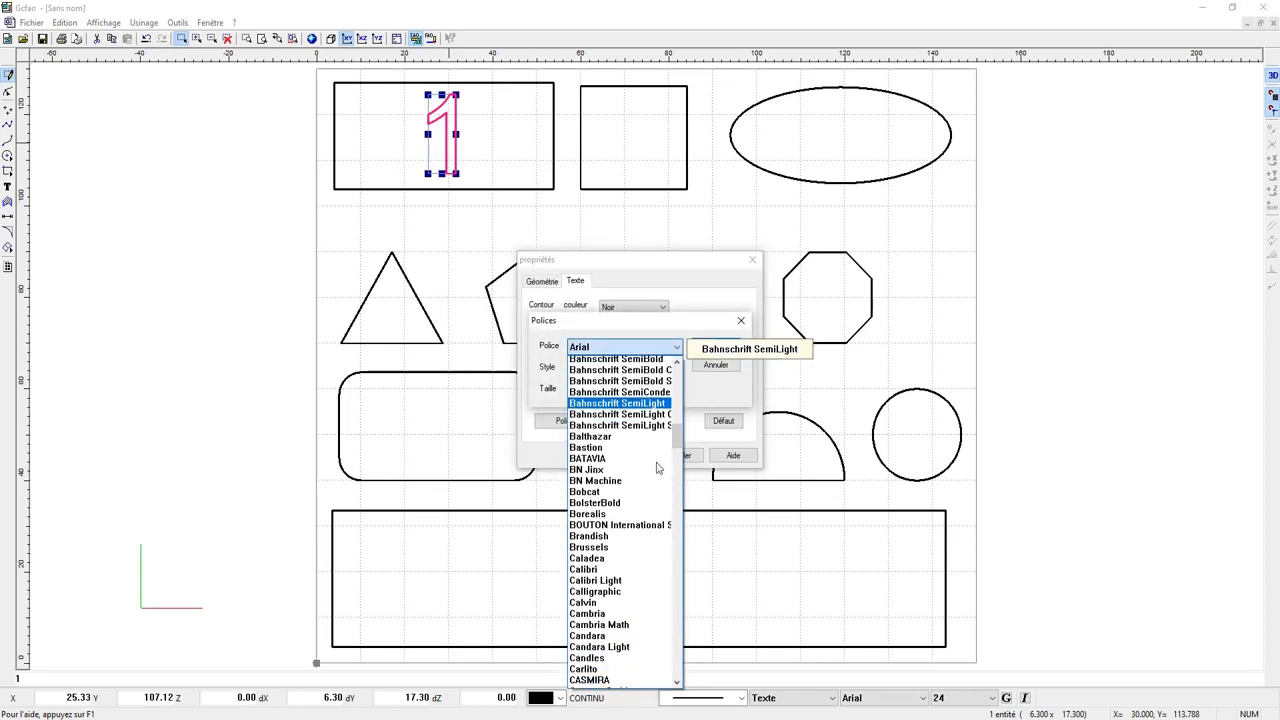
pyautogui.scroll(-2, 657, 472)
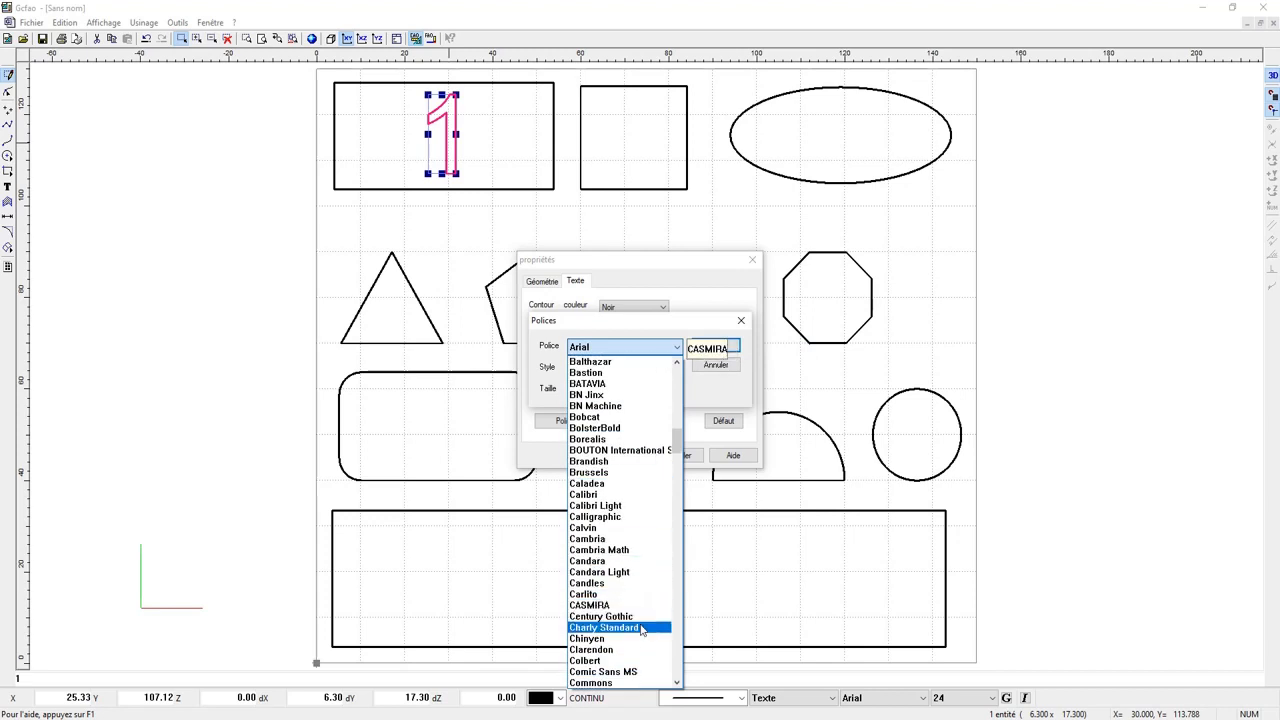
pyautogui.click(641, 627)
pyautogui.click(722, 346)
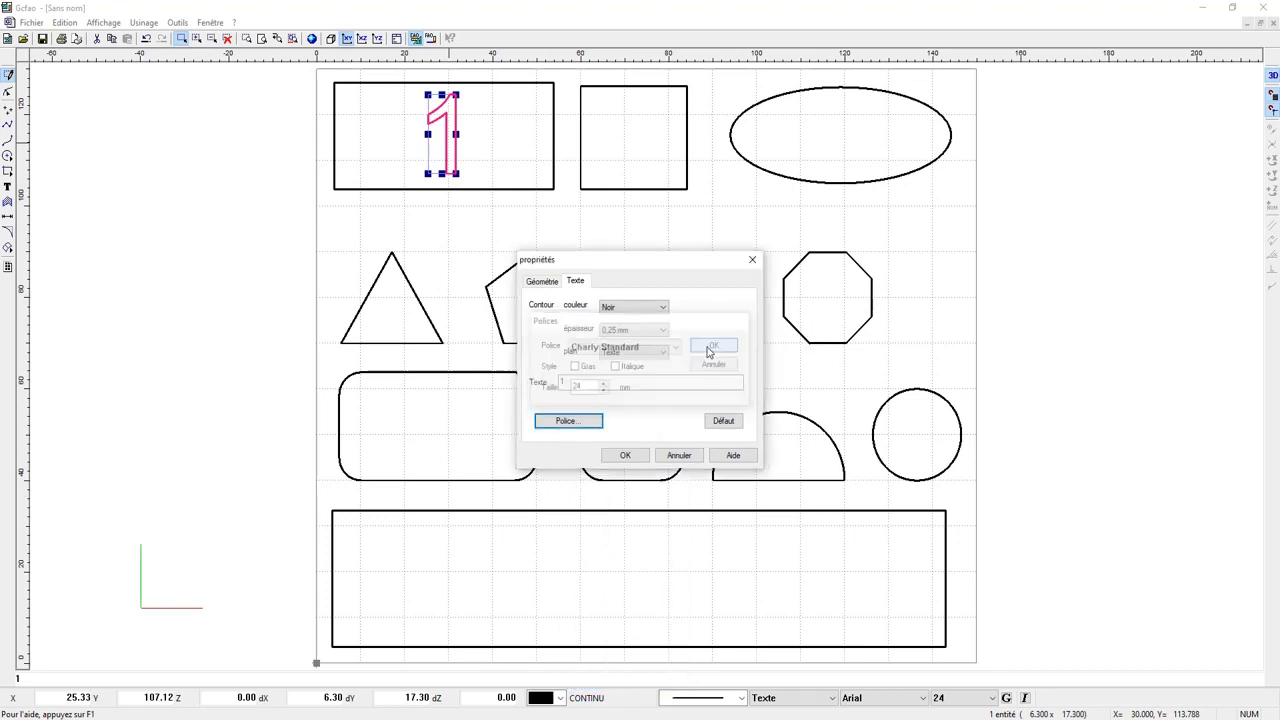
pyautogui.click(624, 456)
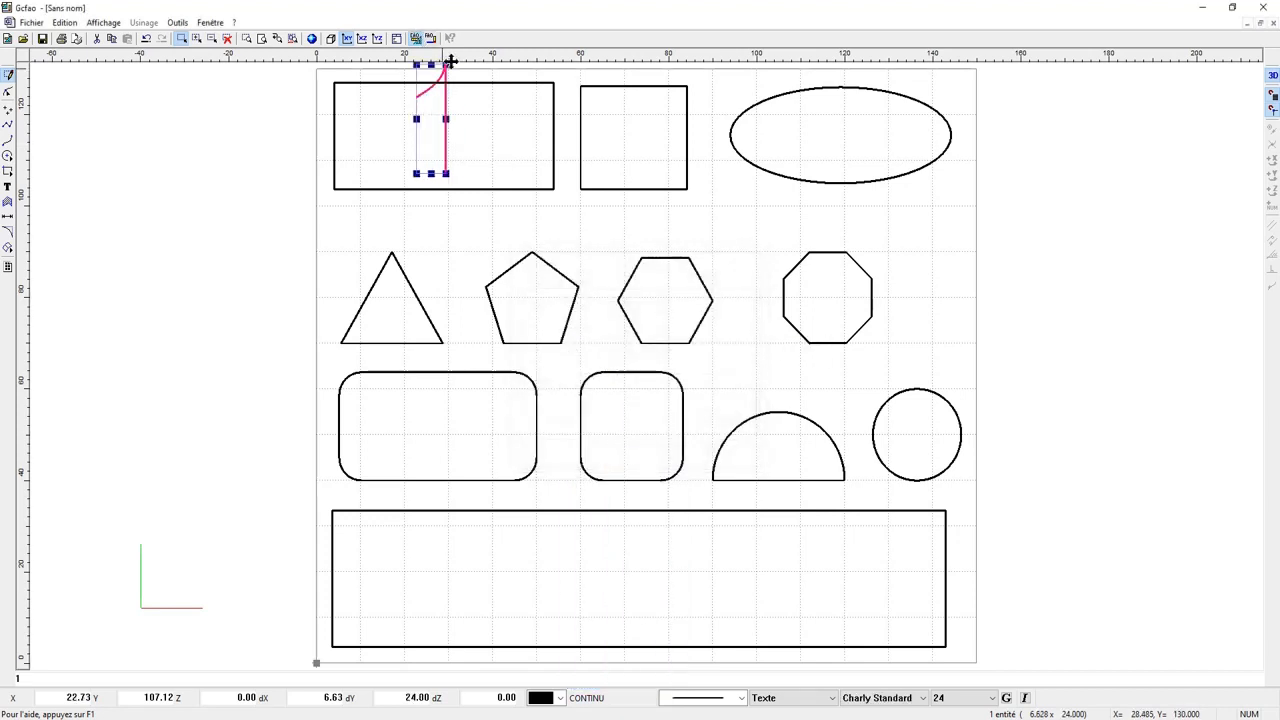
# Step: Shrink the number 1 to about 17 mm high so that it fits inside the upper-left rectangle
pyautogui.moveTo(447, 65); pyautogui.dragTo(440, 115)
pyautogui.click(495, 181)
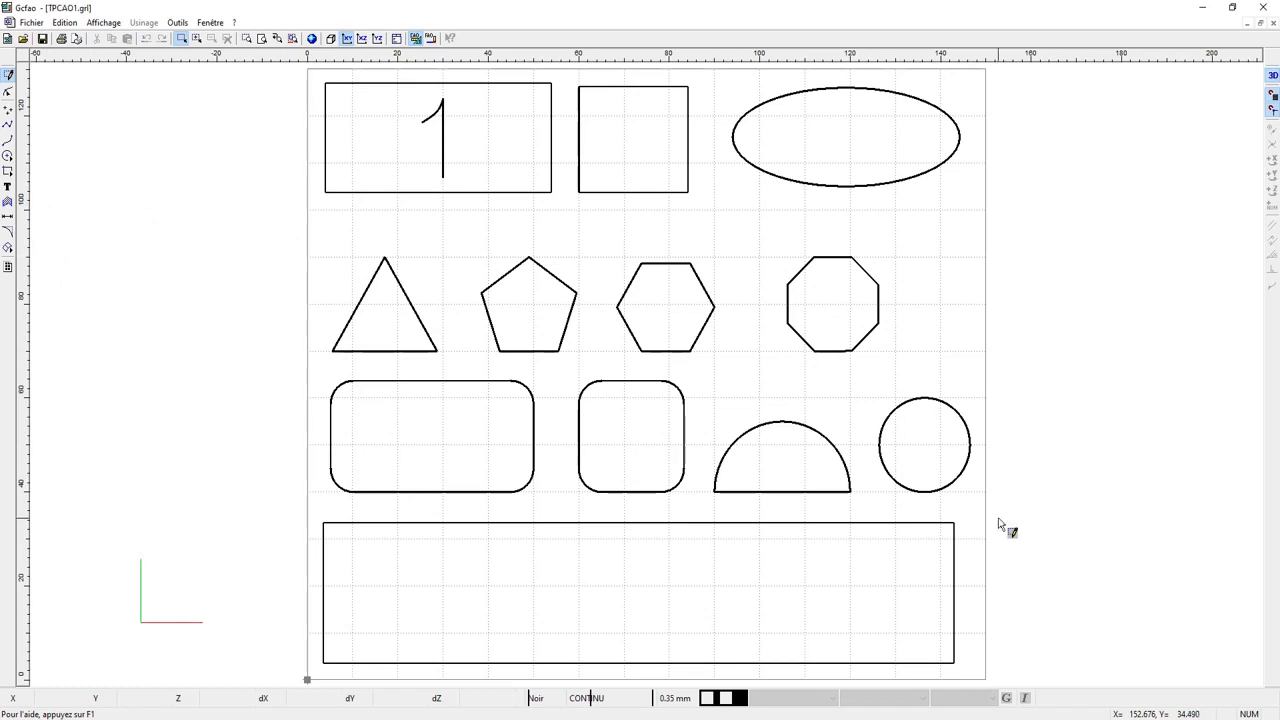
# Step: Show the print preview of the drawing at a scale of 100 with text displayed
pyautogui.click(32, 23)
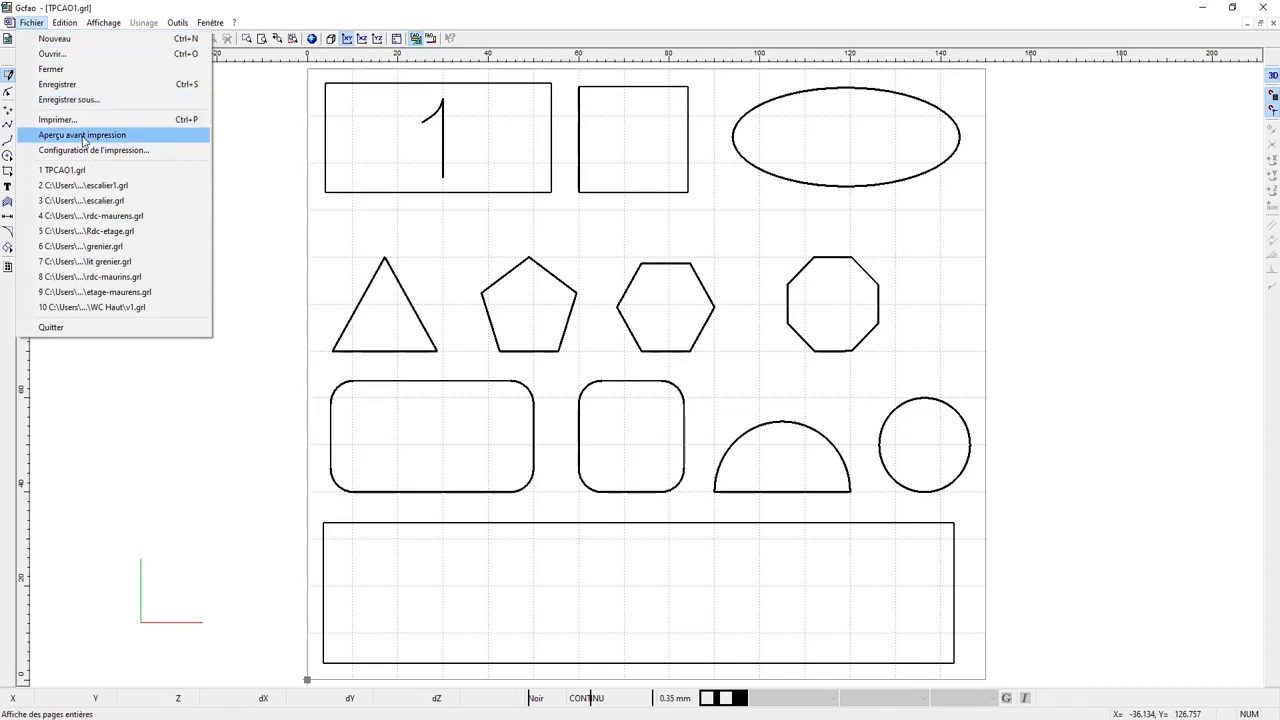
pyautogui.click(84, 137)
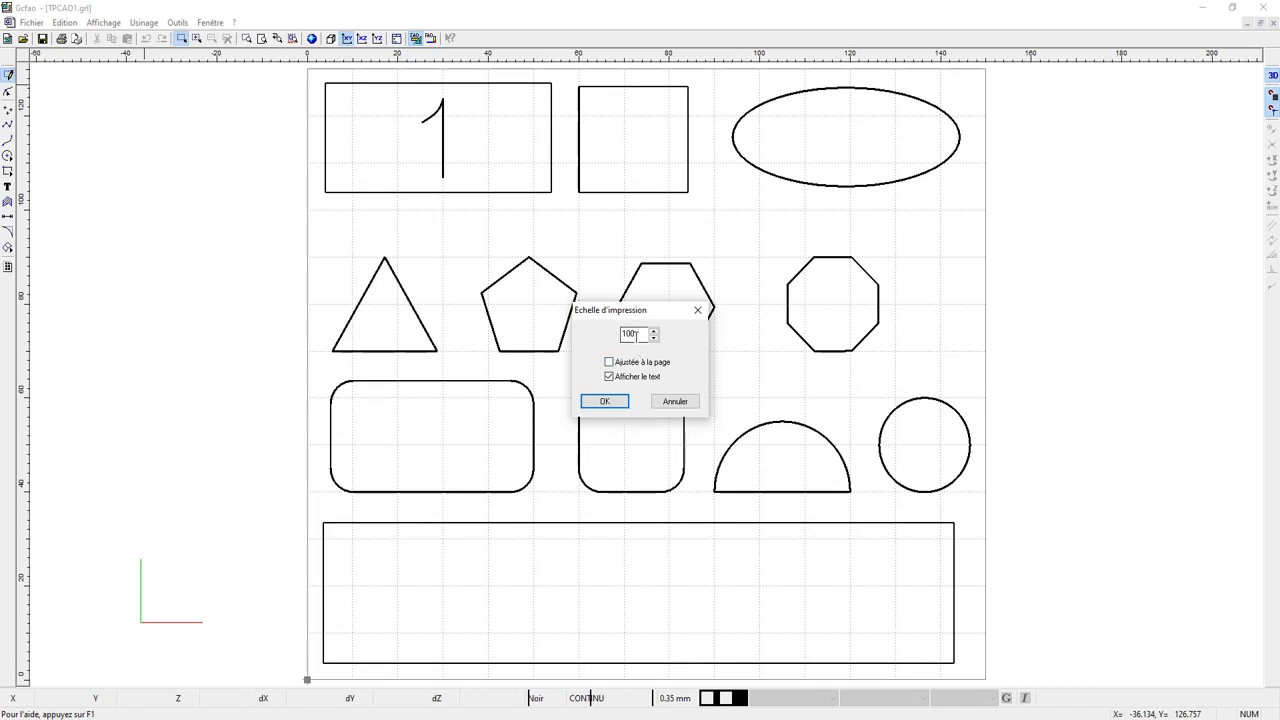
pyautogui.click(614, 403)
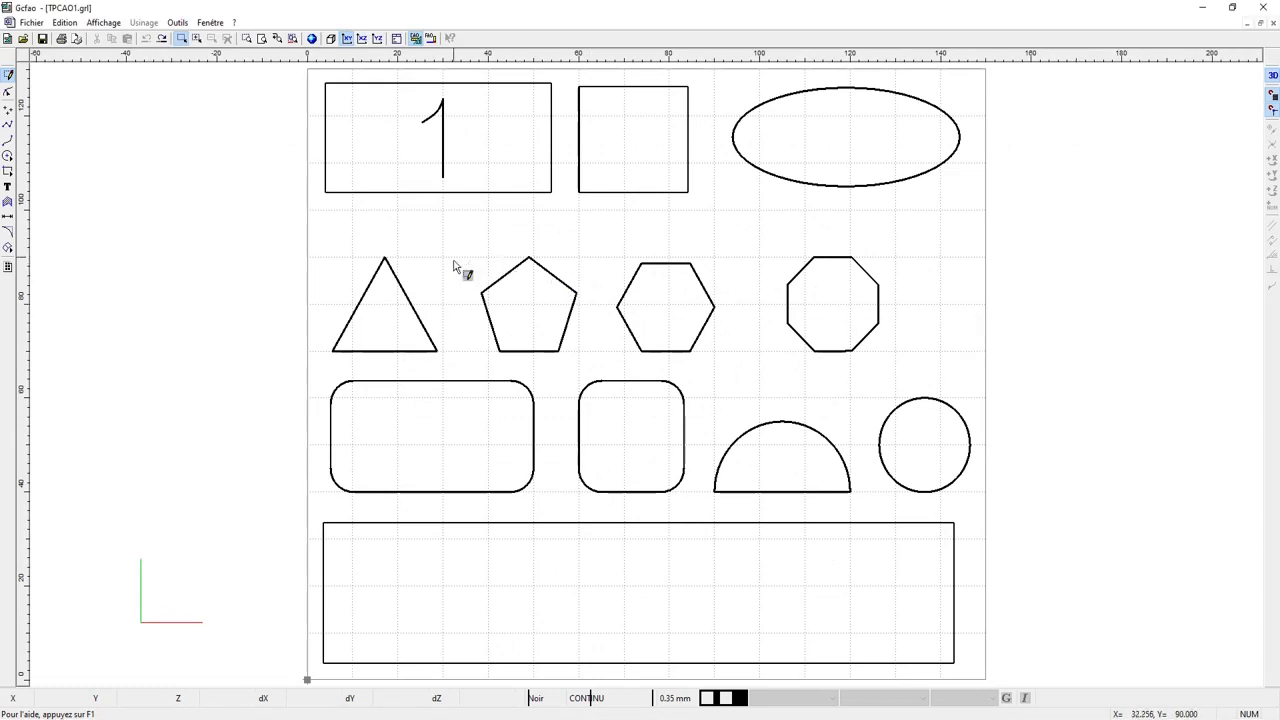
# Step: Position the upper-left rectangle together with its number 1 at X 4, Y 109 and set their overall dimensions to 38 × 18 mm
pyautogui.moveTo(311, 75); pyautogui.dragTo(565, 217)
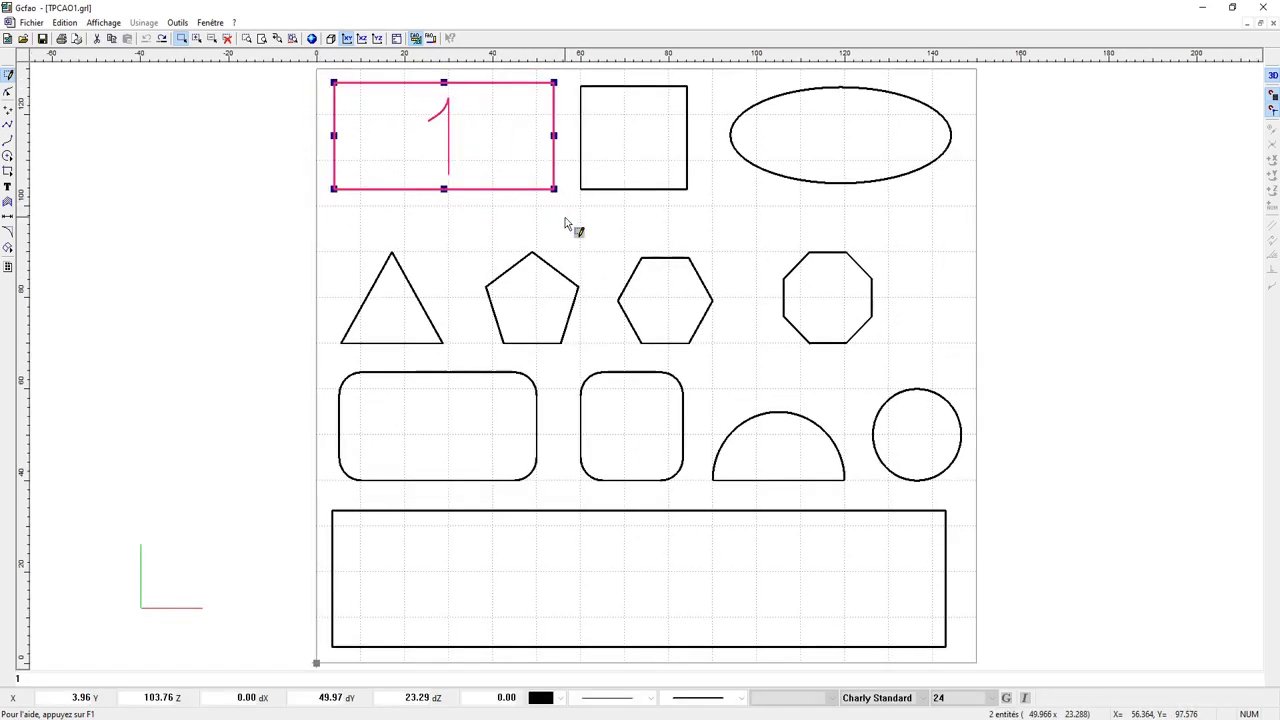
pyautogui.doubleClick(469, 170)
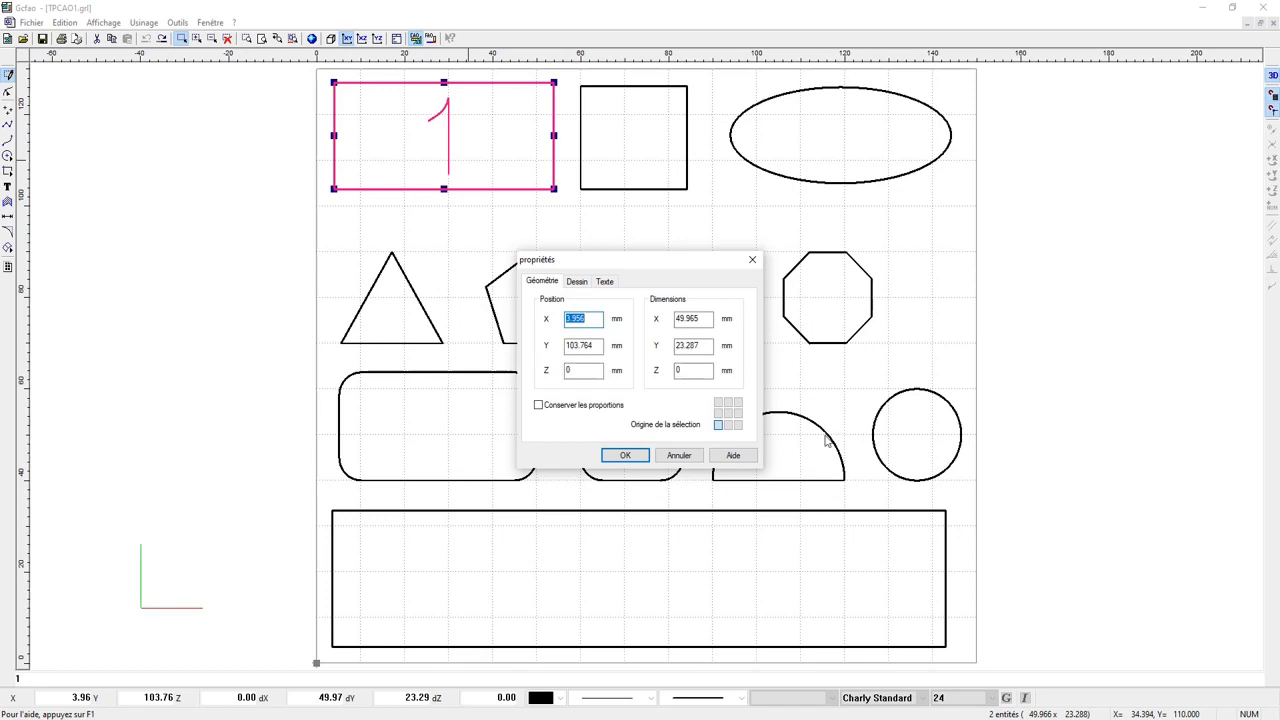
pyautogui.moveTo(585, 318); pyautogui.dragTo(546, 318)
pyautogui.write('4')
pyautogui.press('Tab')
pyautogui.write('10')
pyautogui.click(583, 368)
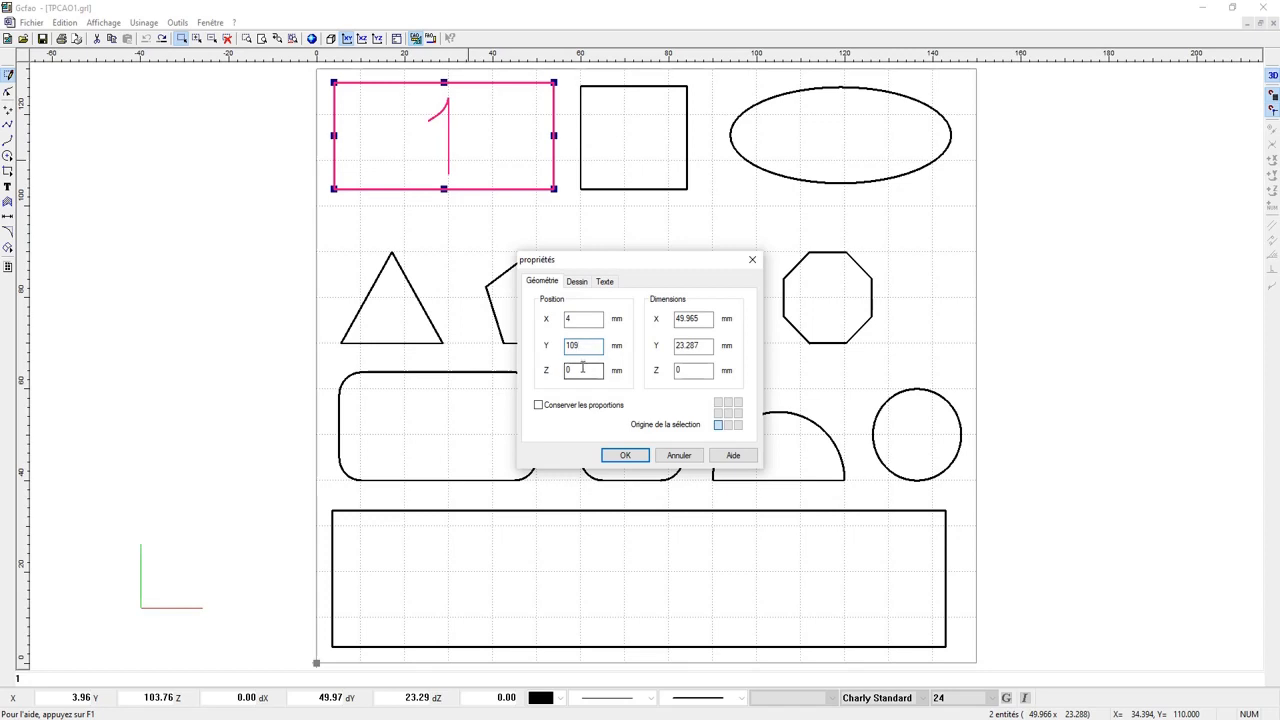
pyautogui.moveTo(710, 318); pyautogui.dragTo(652, 316)
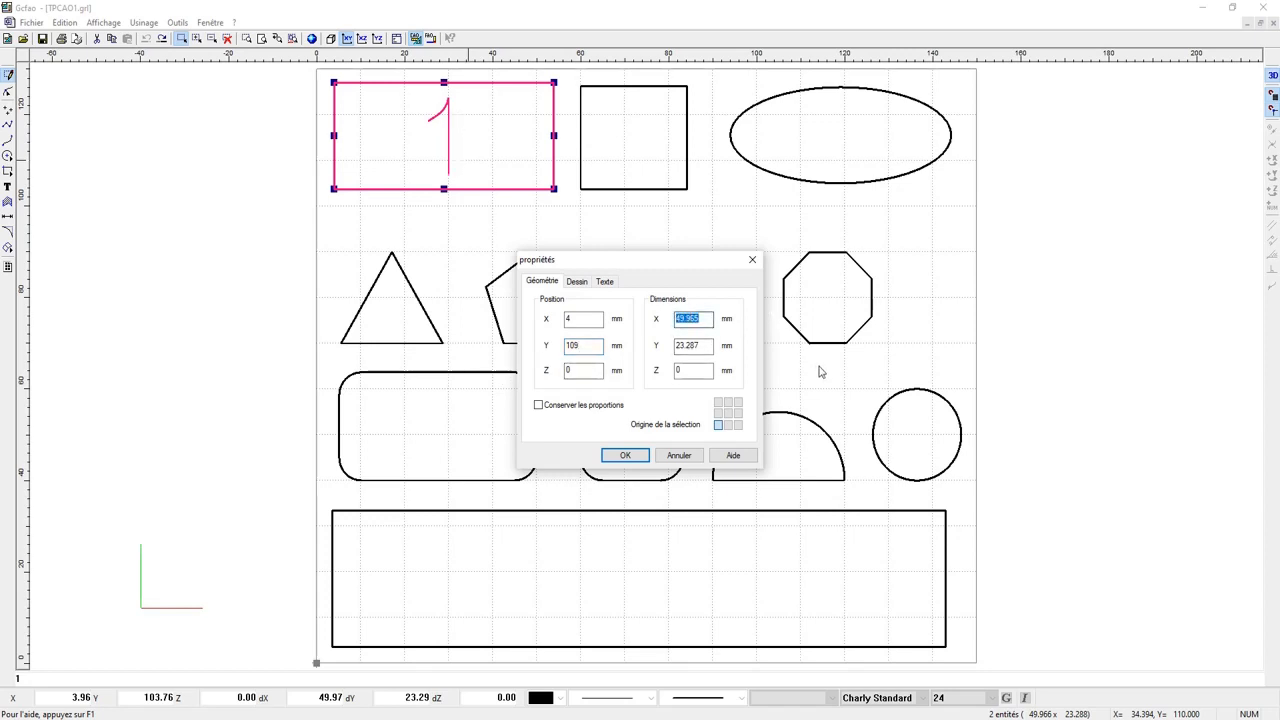
pyautogui.write('38')
pyautogui.press('Tab')
pyautogui.write('1')
pyautogui.click(620, 456)
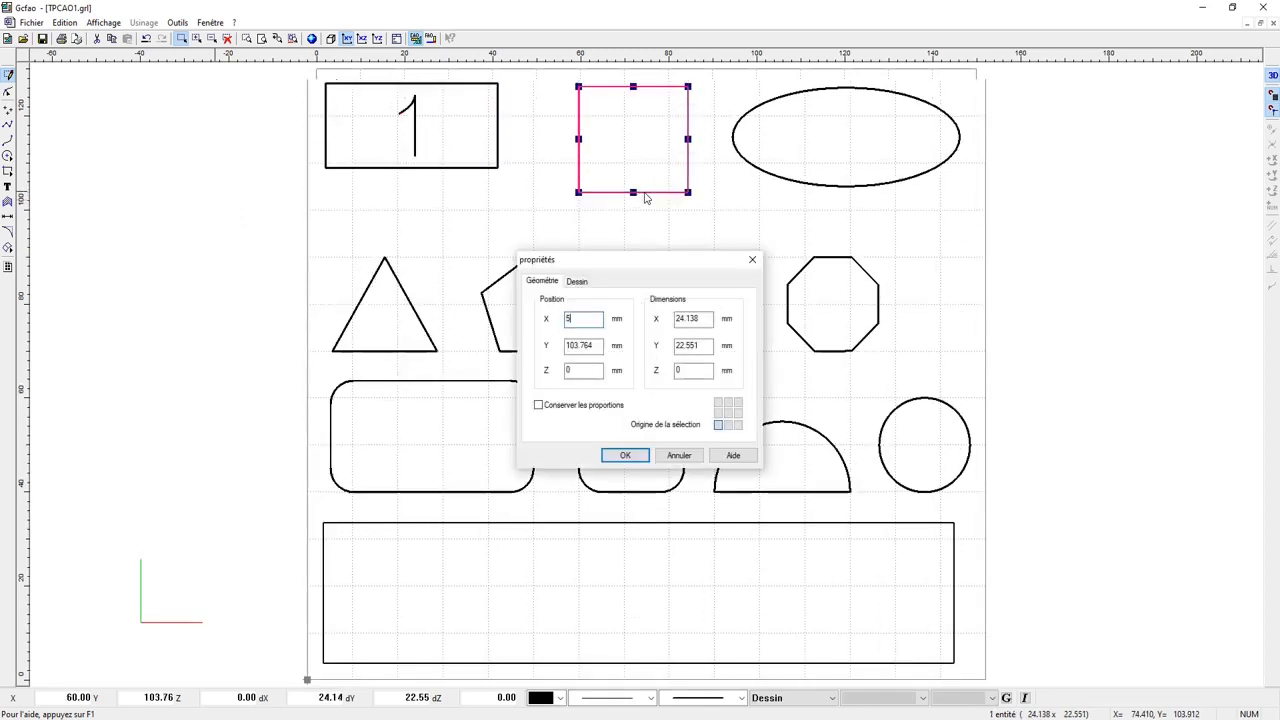
# Step: Position the upper square at X 54, Y 109 and set its dimensions to 18 × 18 mm
pyautogui.write('4')
pyautogui.press('Tab')
pyautogui.write('109')
pyautogui.press('Tab')
pyautogui.write('1')
pyautogui.press('BackSpace')
pyautogui.press('Tab')
pyautogui.write('18')
pyautogui.press('Tab')
pyautogui.write('18')
pyautogui.click(638, 456)
# Step: Position the ellipse at X 80, Y 109 and set its dimensions to 60 × 18 mm
pyautogui.click(797, 182)
pyautogui.hotkey('alt', 'Return')
pyautogui.write('80')
pyautogui.press('Tab')
pyautogui.write('109')
pyautogui.press('Tab')
pyautogui.press('Tab')
pyautogui.write('60')
pyautogui.press('Tab')
pyautogui.write('18')
pyautogui.press('Return')
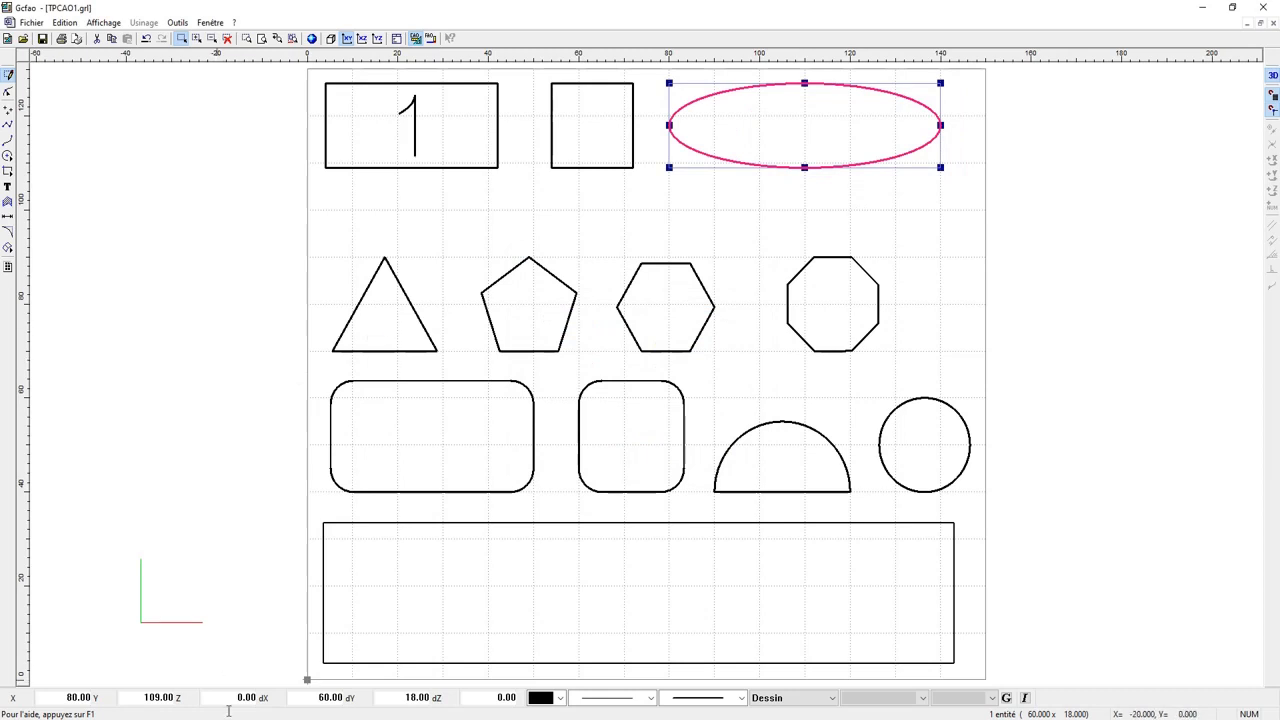
# Step: Position the triangle at X 2, Y 73 and set its dimensions to 30 × 26 mm
pyautogui.click(400, 288)
pyautogui.hotkey('alt', 'Return')
pyautogui.write('2')
pyautogui.press('Tab')
pyautogui.write('73')
pyautogui.press('Tab')
pyautogui.press('Tab')
pyautogui.write('30')
pyautogui.press('Tab')
pyautogui.write('26')
pyautogui.press('Return')
# Step: Position the pentagon at X 32 and about Y 73, and set its width to 32 mm
pyautogui.click(503, 276)
pyautogui.hotkey('alt', 'Return')
pyautogui.write('32')
pyautogui.press('Tab')
pyautogui.press('Tab')
pyautogui.press('Tab')
pyautogui.write('32')
pyautogui.press('Tab')
pyautogui.press('Return')
# Step: Position the hexagon at about X 69, Y 73 and set its dimensions to 34 × 29 mm
pyautogui.click(718, 248)
pyautogui.hotkey('alt', 'Return')
pyautogui.press('Tab')
pyautogui.press('Tab')
pyautogui.write('0')
pyautogui.press('Tab')
pyautogui.write('34')
pyautogui.press('Tab')
pyautogui.write('29')
pyautogui.press('Return')
# Step: Position the octagon at X 107, Y 74 and set its dimensions to 30 × 30 mm
pyautogui.click(830, 257)
pyautogui.hotkey('alt', 'Return')
pyautogui.write('107')
pyautogui.press('Tab')
pyautogui.write('74')
pyautogui.press('Tab')
pyautogui.press('Tab')
pyautogui.write('30')
pyautogui.press('Tab')
pyautogui.write('30')
pyautogui.press('Return')
# Step: Position the rounded rectangle at X 4 and about Y 46, and set its dimensions to 38 × 18 mm
pyautogui.click(445, 380)
pyautogui.hotkey('alt', 'Return')
pyautogui.write('4')
pyautogui.press('Tab')
pyautogui.press('Tab')
pyautogui.write('38')
pyautogui.press('Tab')
pyautogui.write('18')
pyautogui.press('Return')
# Step: Position the rounded square at about X 47, Y 46 and set its dimensions to 18 × 18 mm
pyautogui.click(645, 432)
pyautogui.doubleClick(645, 432)
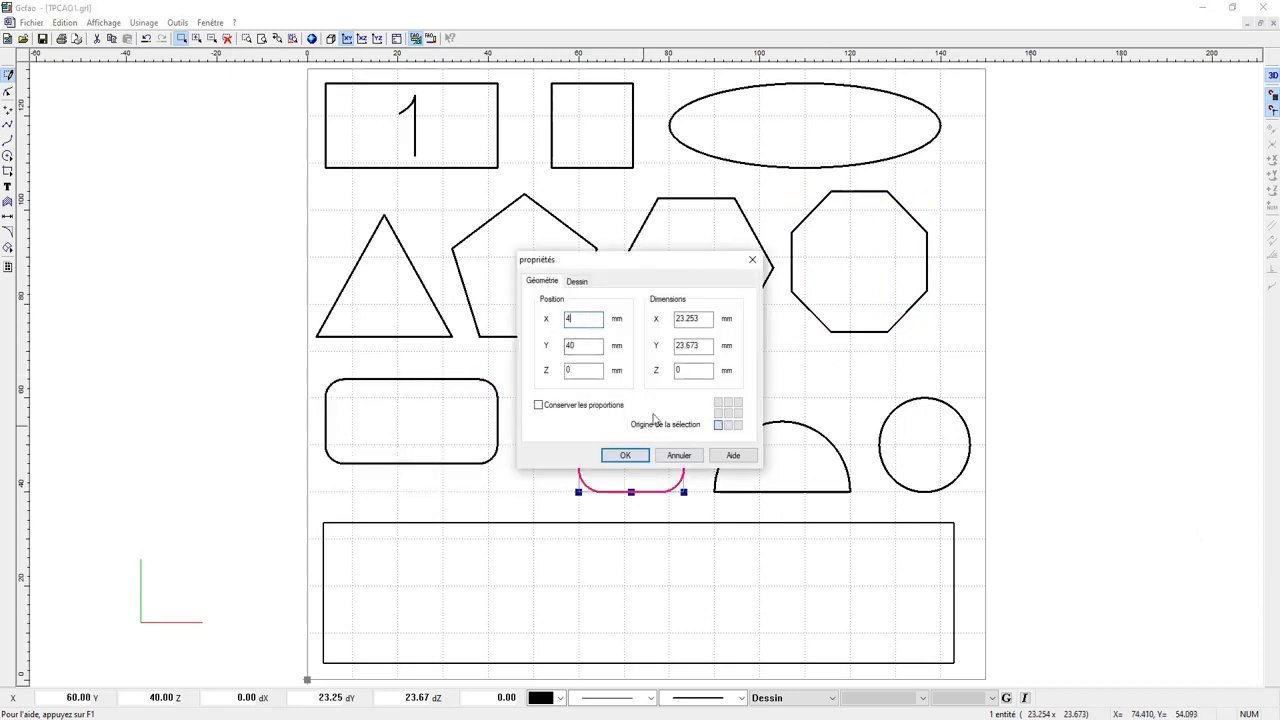
pyautogui.press('Tab')
pyautogui.write('0')
pyautogui.press('Tab')
pyautogui.write('18')
pyautogui.press('Tab')
pyautogui.write('18')
pyautogui.press('Return')
# Step: Position the half-circle at about X 71, Y 47 and set its dimensions to about 40 × 20 mm
pyautogui.doubleClick(800, 428)
pyautogui.write('75')
pyautogui.press('Tab')
pyautogui.write('45')
pyautogui.press('Tab')
pyautogui.press('Tab')
pyautogui.write('36')
pyautogui.press('Tab')
pyautogui.write('18')
pyautogui.press('Return')
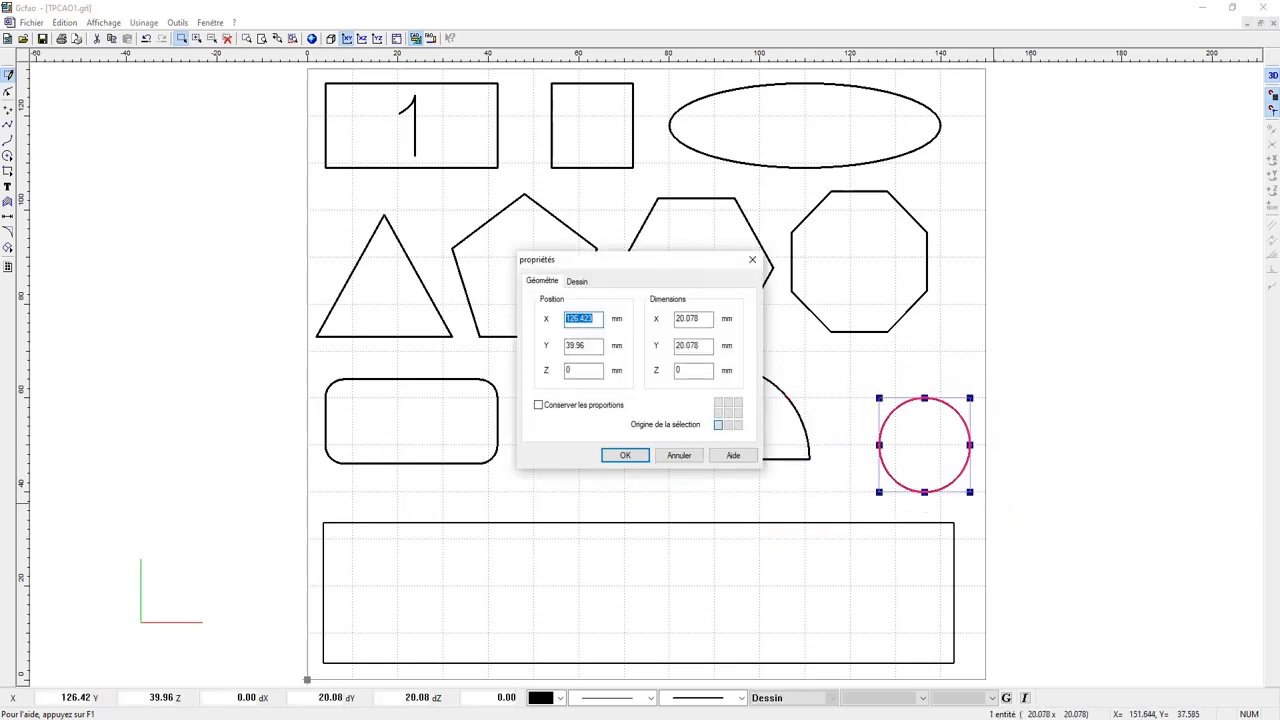
# Step: Position the circle at X 120, Y 48 and set its dimensions to 18 × 18 mm
pyautogui.write('120')
pyautogui.press('Tab')
pyautogui.write('48')
pyautogui.press('Tab')
pyautogui.press('Tab')
pyautogui.write('1')
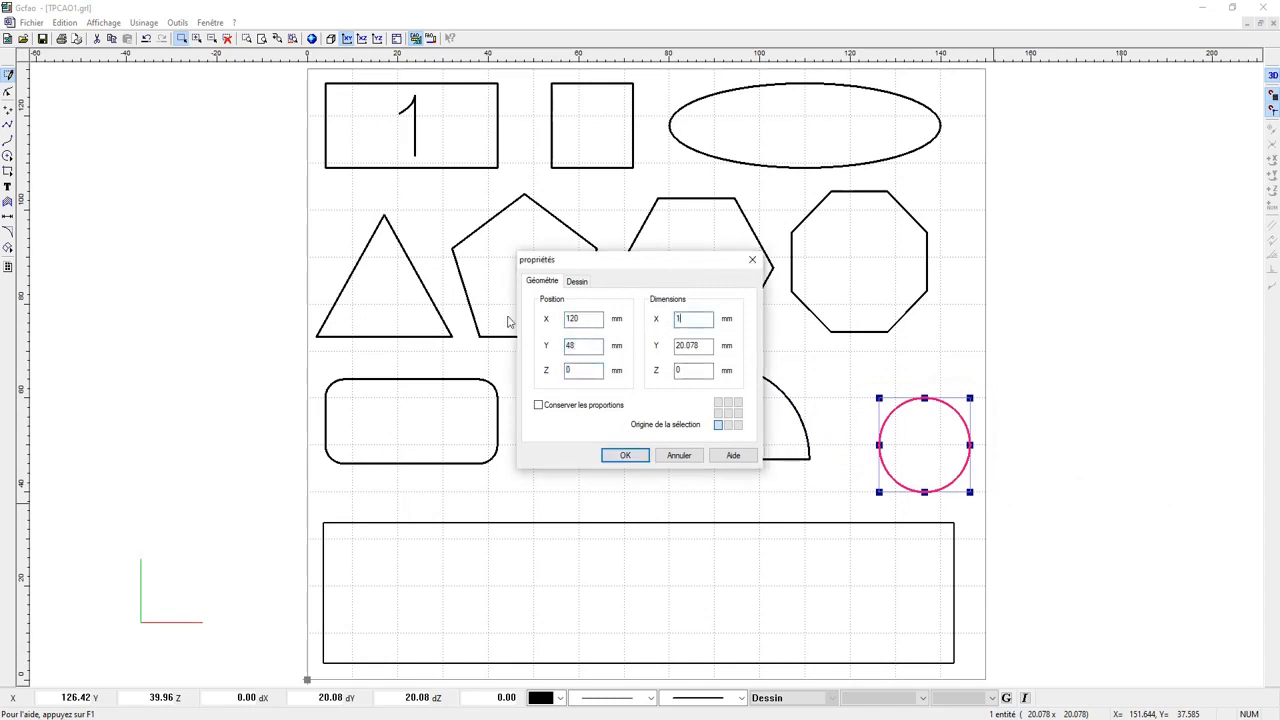
pyautogui.write('8')
pyautogui.press('Tab')
pyautogui.write('18')
pyautogui.press('Return')
# Step: Position the large bottom rectangle at X 9, Y 4 and set its dimensions to 128 × 33 mm
pyautogui.doubleClick(590, 522)
pyautogui.write('9')
pyautogui.press('Tab')
pyautogui.write('4')
pyautogui.press('Tab')
pyautogui.press('Tab')
pyautogui.write('128')
pyautogui.press('Tab')
pyautogui.write('33')
pyautogui.press('Return')
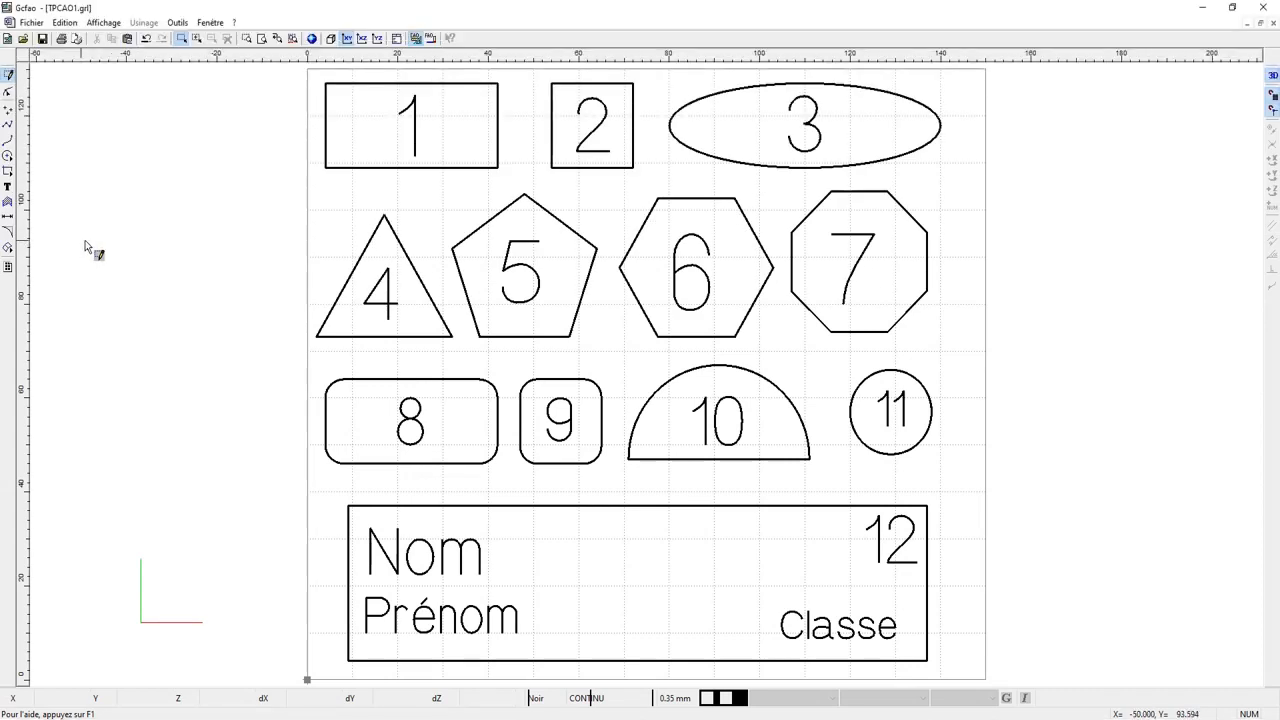
# Step: Show the print preview of the numbered shape sheet at a scale of 100 with text displayed
pyautogui.click(31, 22)
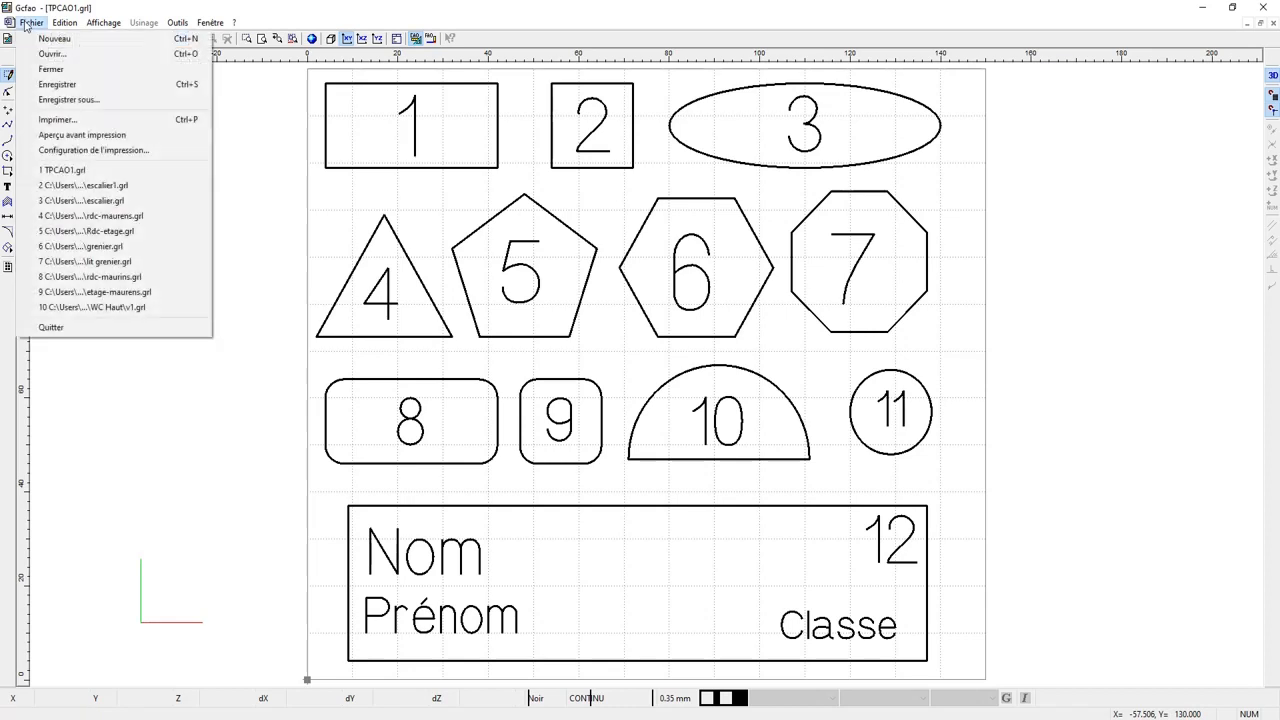
pyautogui.click(101, 136)
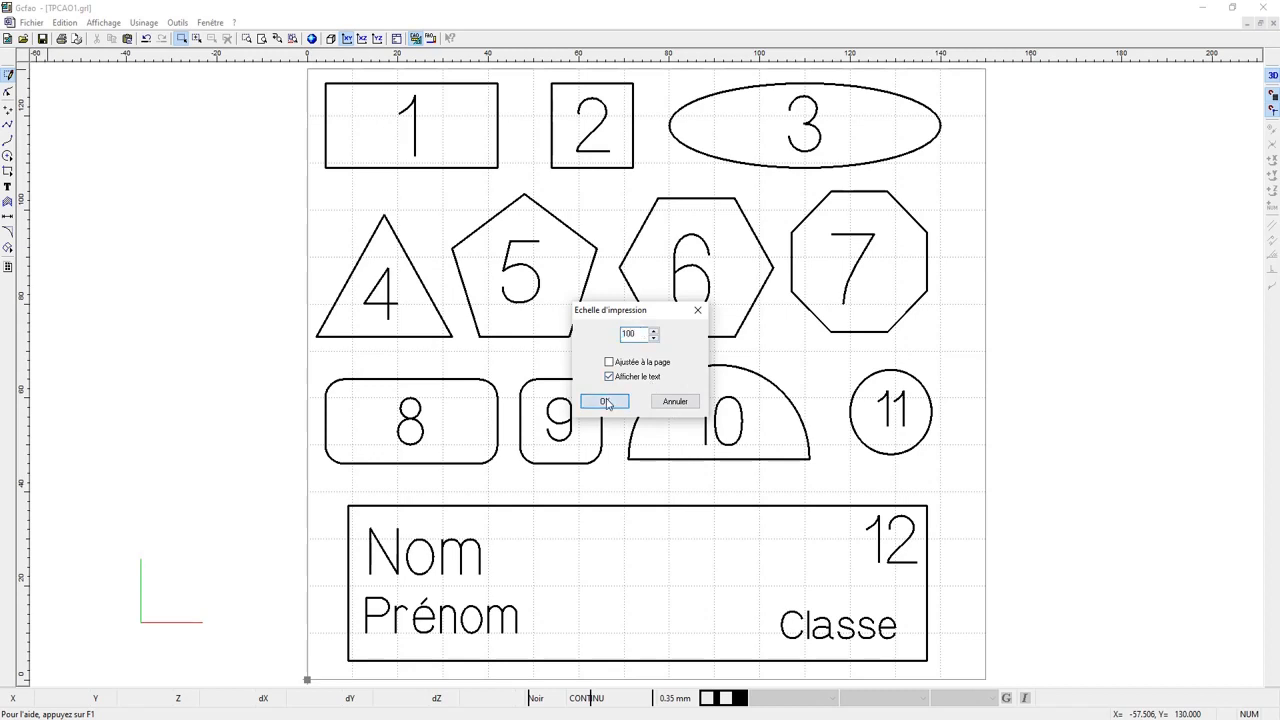
pyautogui.click(607, 400)
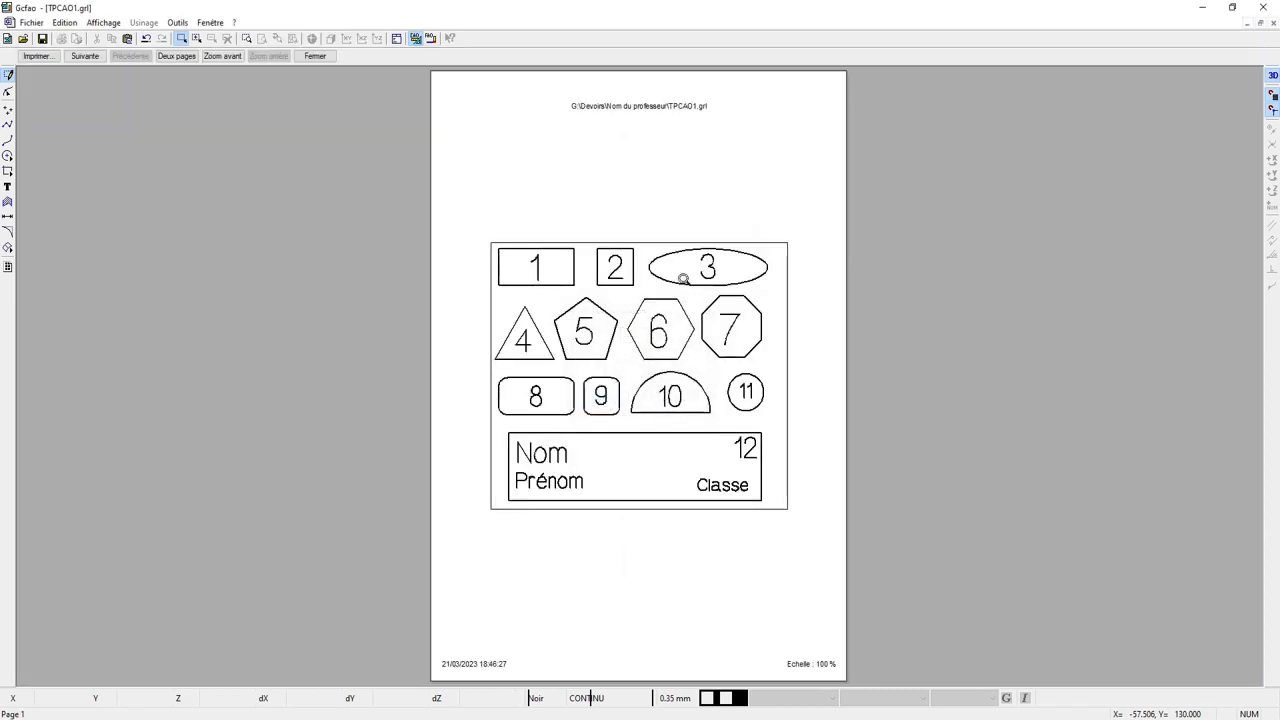